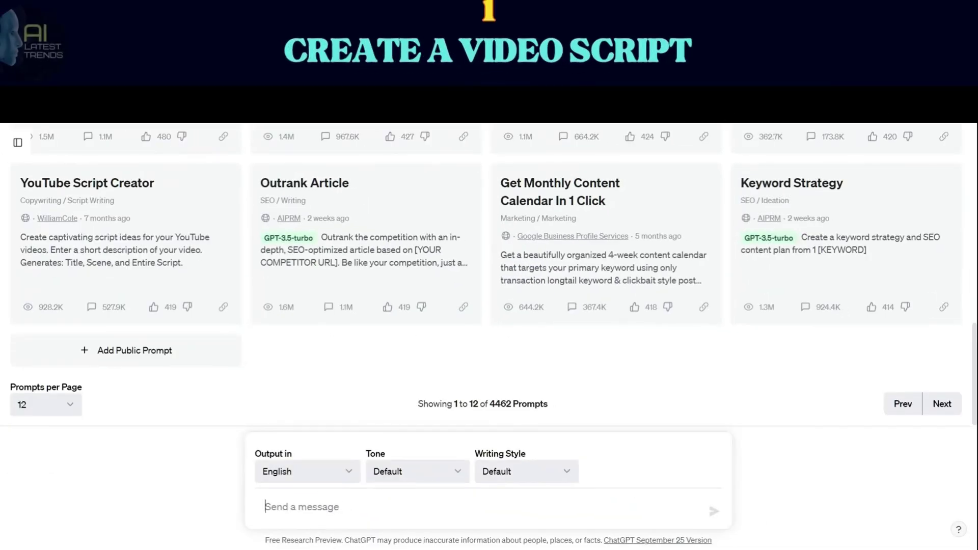
- Ask ChatGPT to "create me a script about lovers having a quarrel"
type("create me a script about lovers having a quarrel")
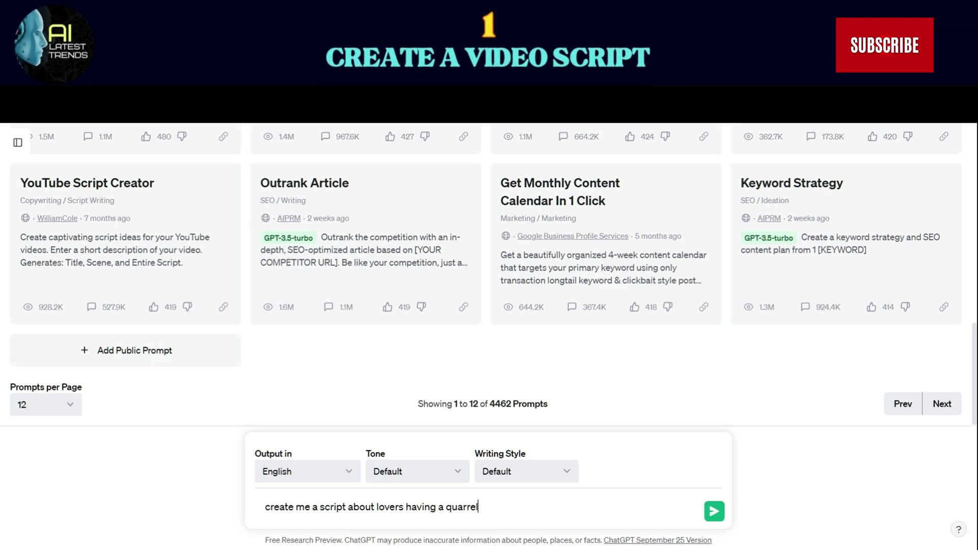
key("Return")
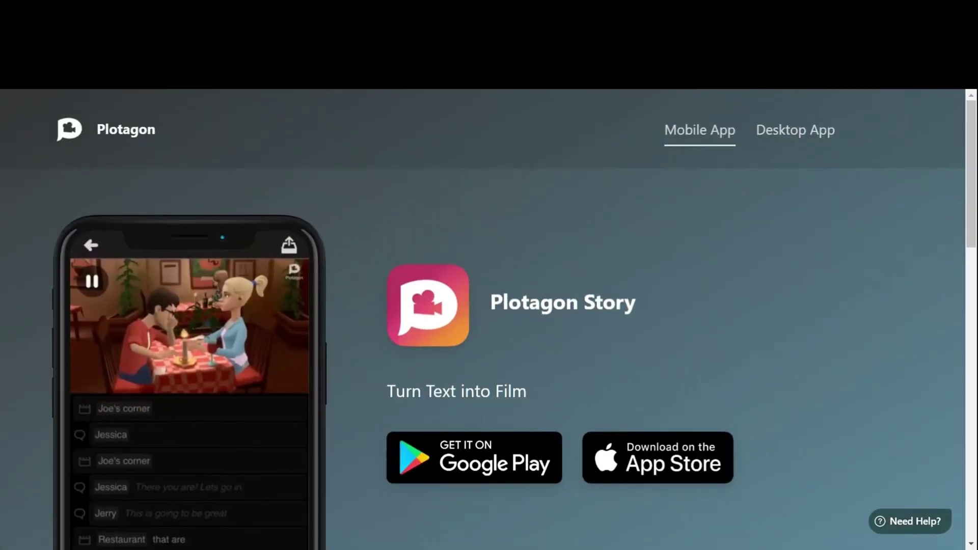
- Look through the Plotagon website's mobile app page and the desktop app page for Plotagon Studio, including its pricing section
scroll(552, 218, "down", 10)
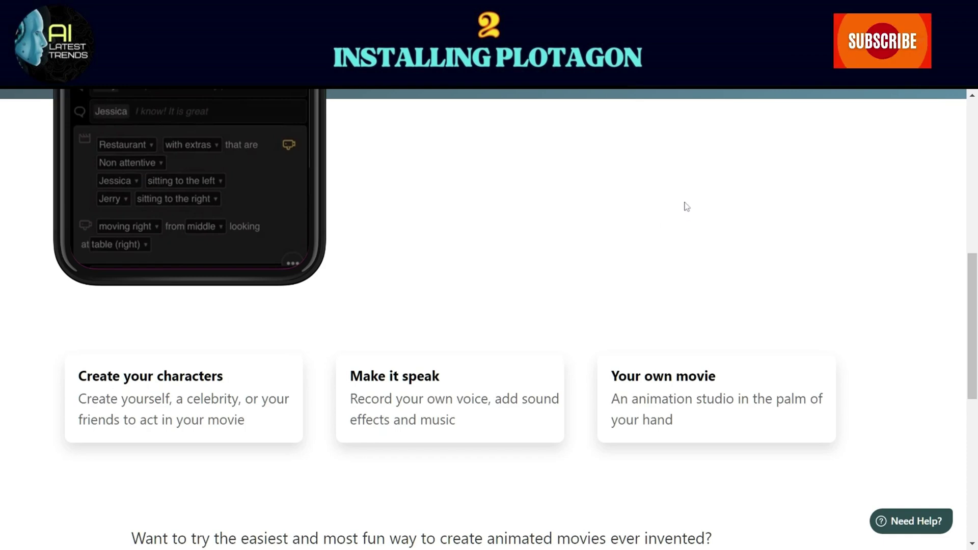
scroll(688, 213, "up", 10)
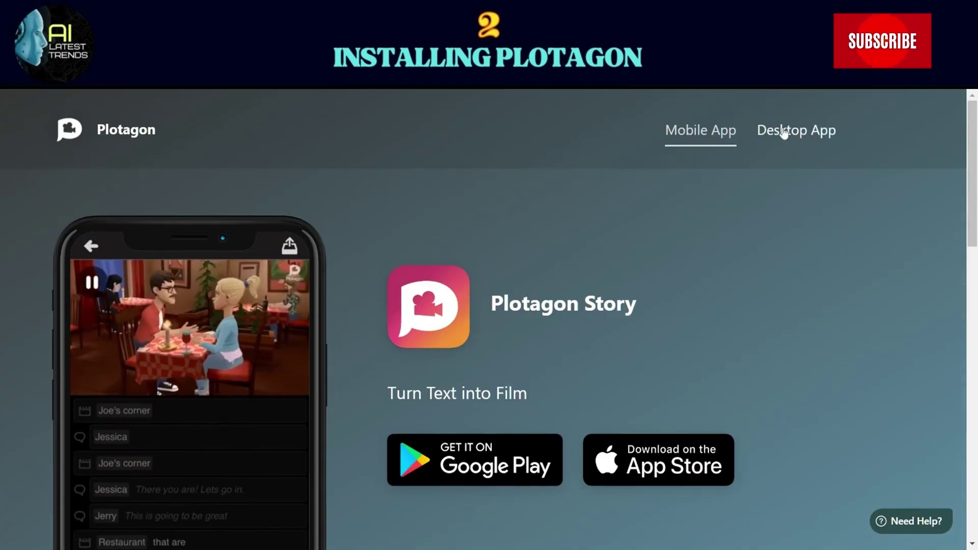
left_click(781, 131)
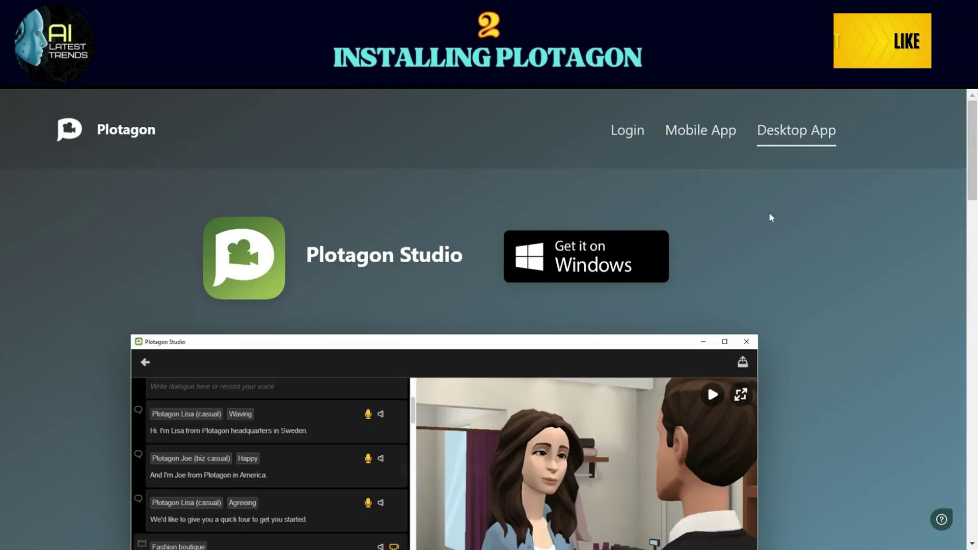
scroll(766, 209, "down", 15)
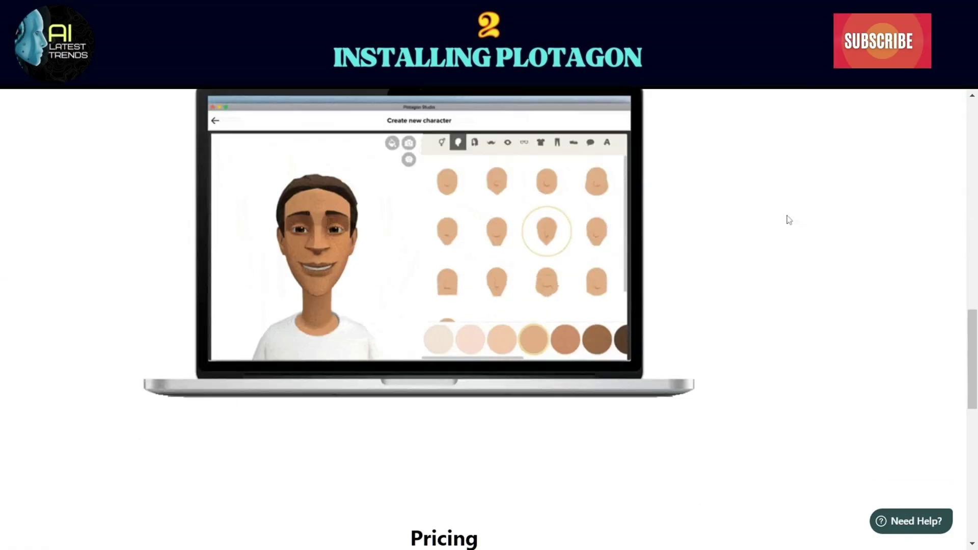
scroll(788, 220, "down", 7)
scroll(790, 218, "up", 13)
scroll(804, 211, "up", 10)
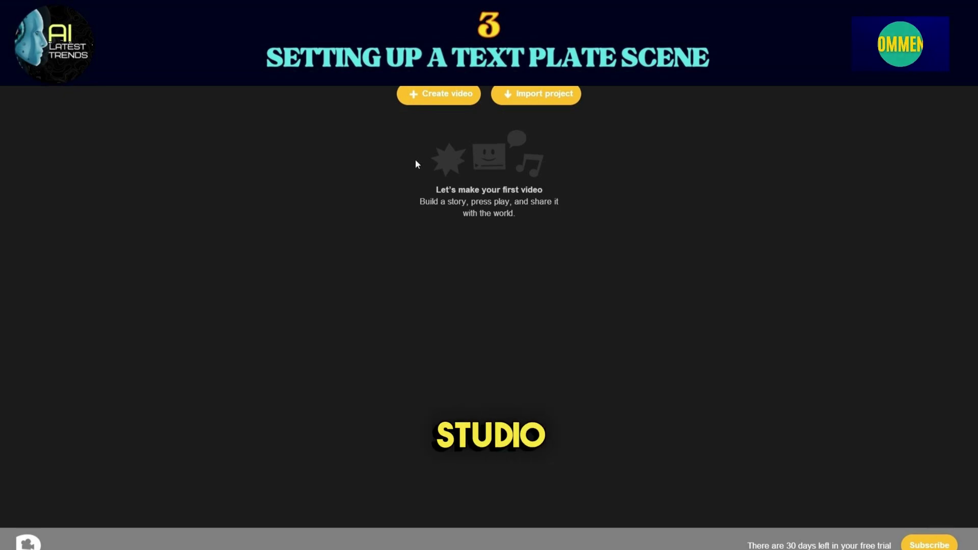
- Create a video in Plotagon Studio, add a text plate and fill it with the ChatGPT script's title, "Hearts at Odds"
left_click(436, 94)
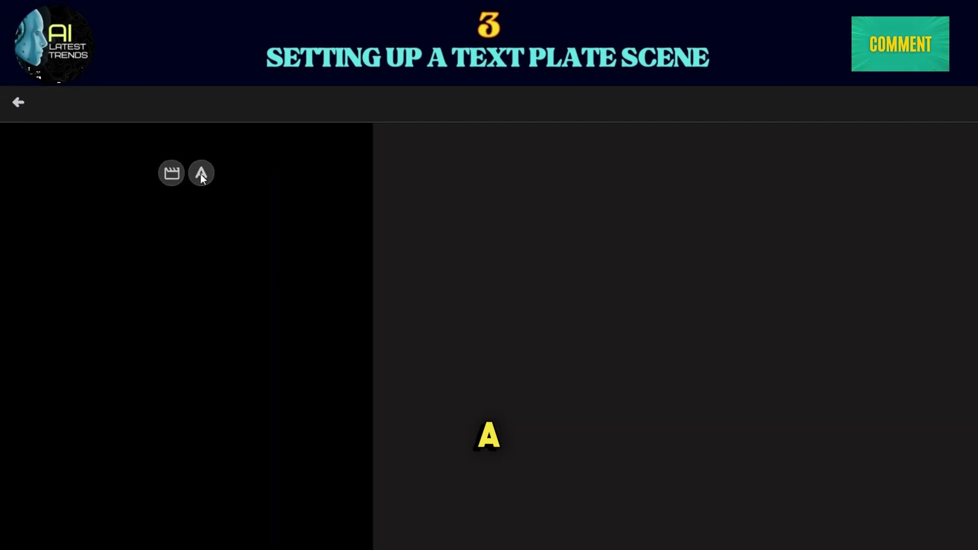
left_click(198, 171)
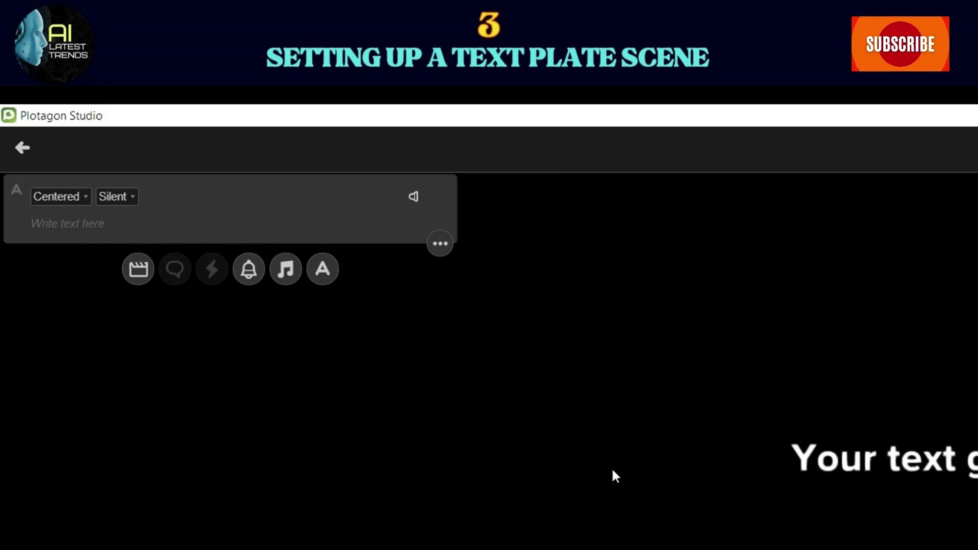
left_click_drag(308, 225, 378, 229)
key("ctrl+c")
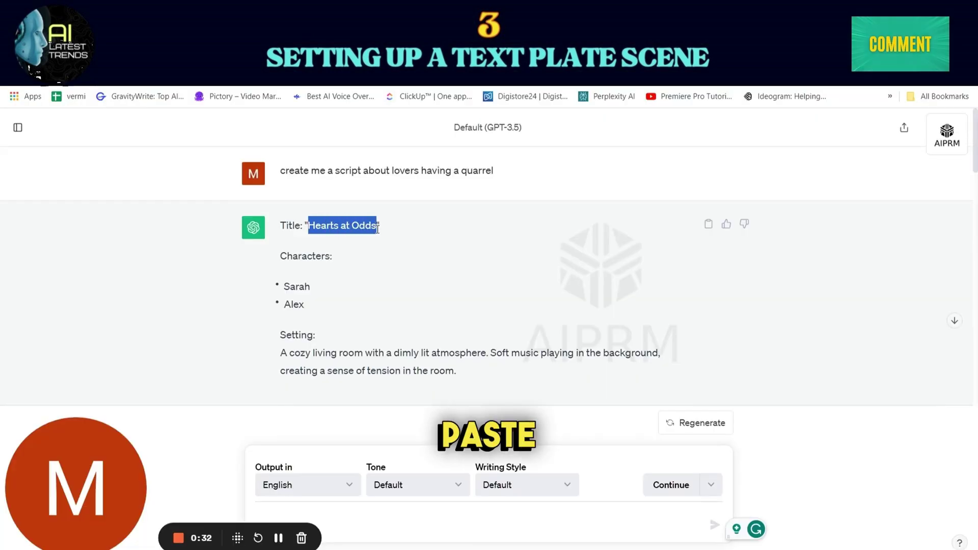
key("alt+Tab")
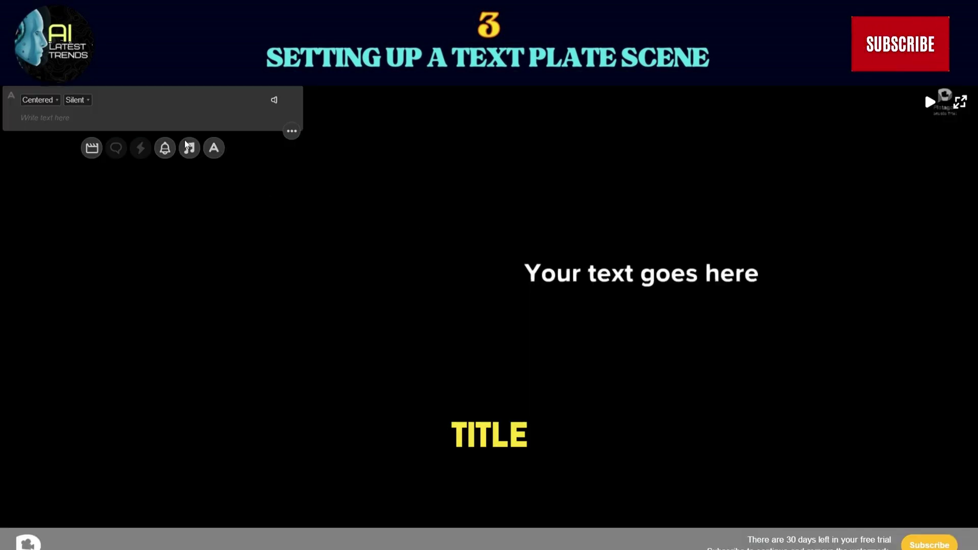
key("ctrl+v")
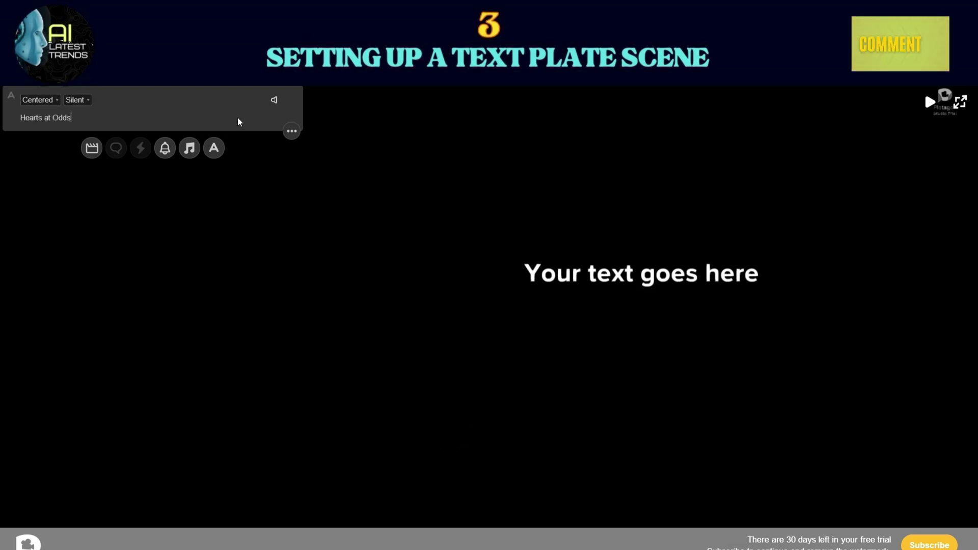
- Try the Carla and Ms. Green voices on the title text plate, previewing each one
left_click(88, 102)
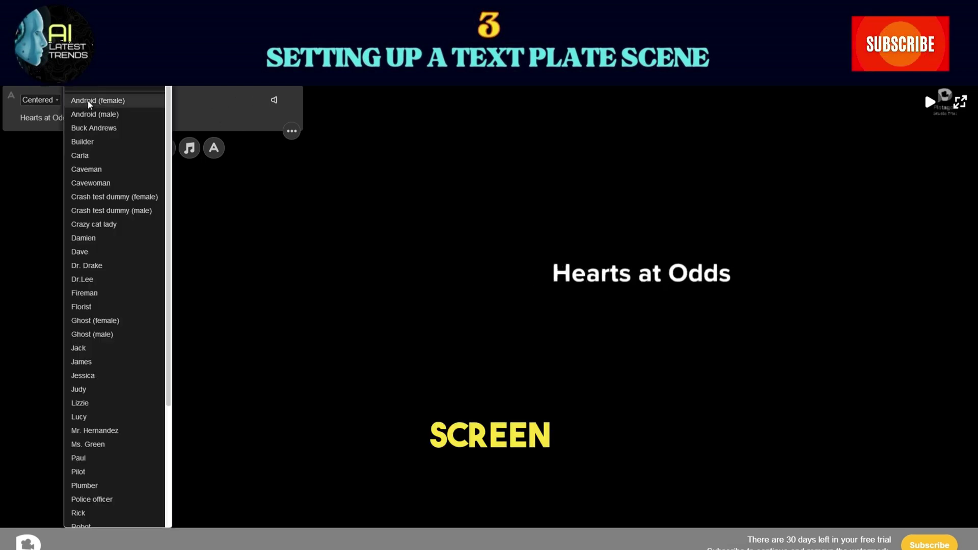
left_click(92, 155)
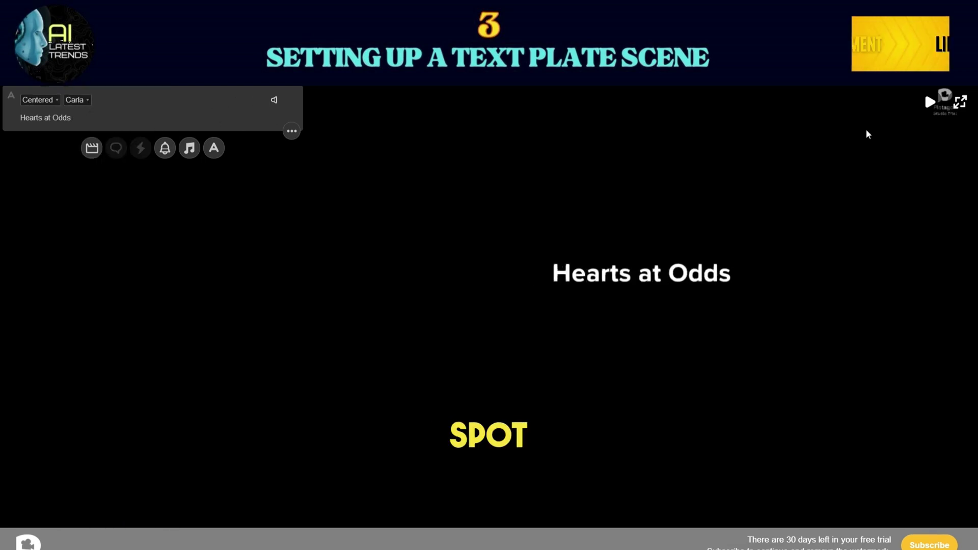
left_click(928, 103)
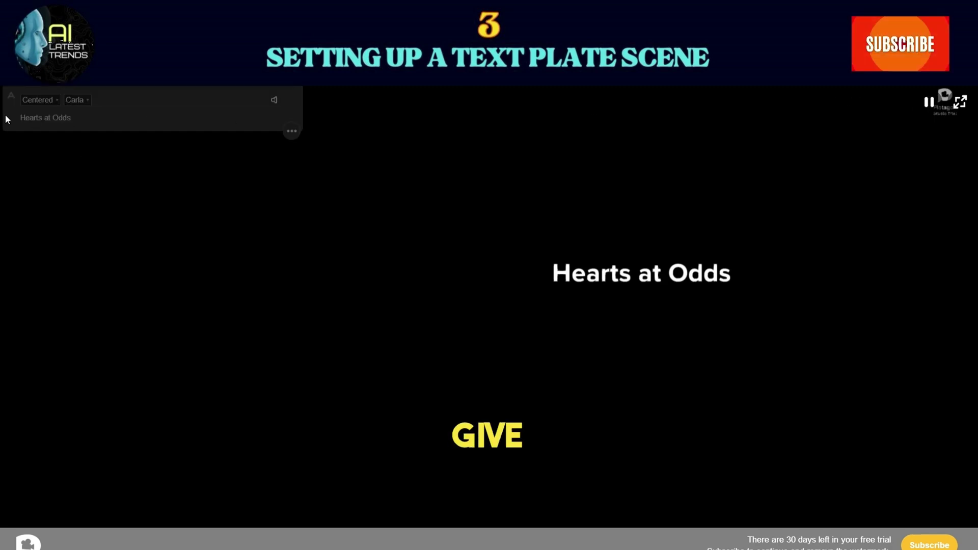
left_click(74, 100)
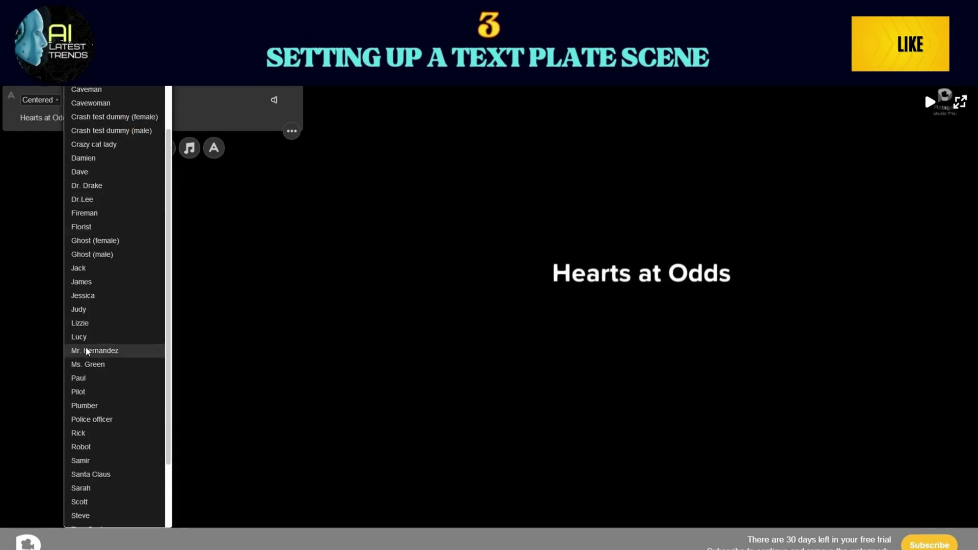
left_click(91, 365)
left_click(928, 102)
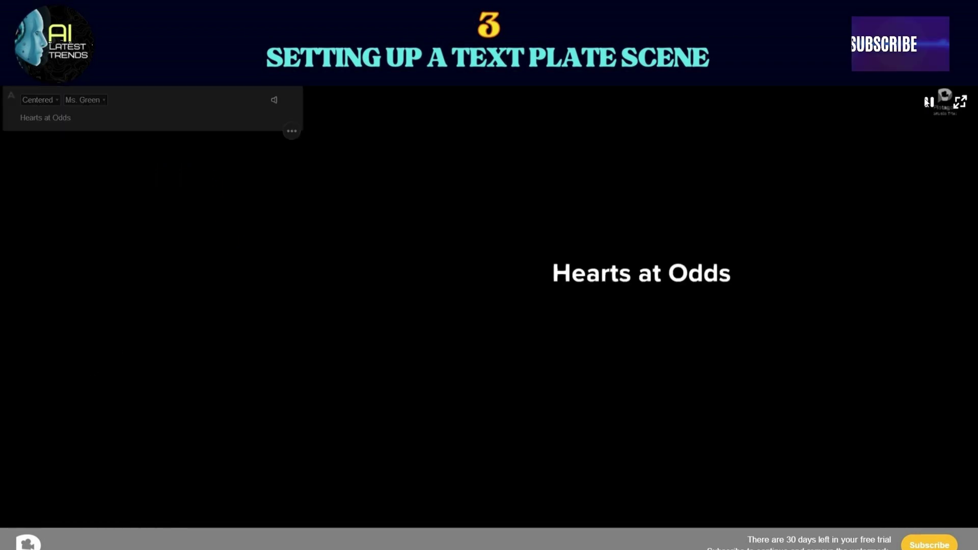
- Set the title text plate's voice to Wilson and preview it
left_click(84, 100)
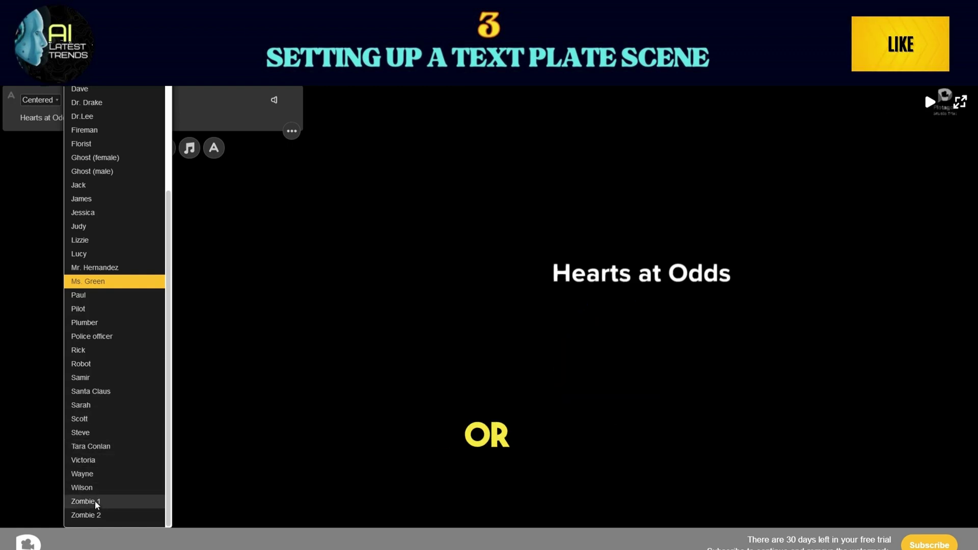
left_click(98, 488)
left_click(929, 102)
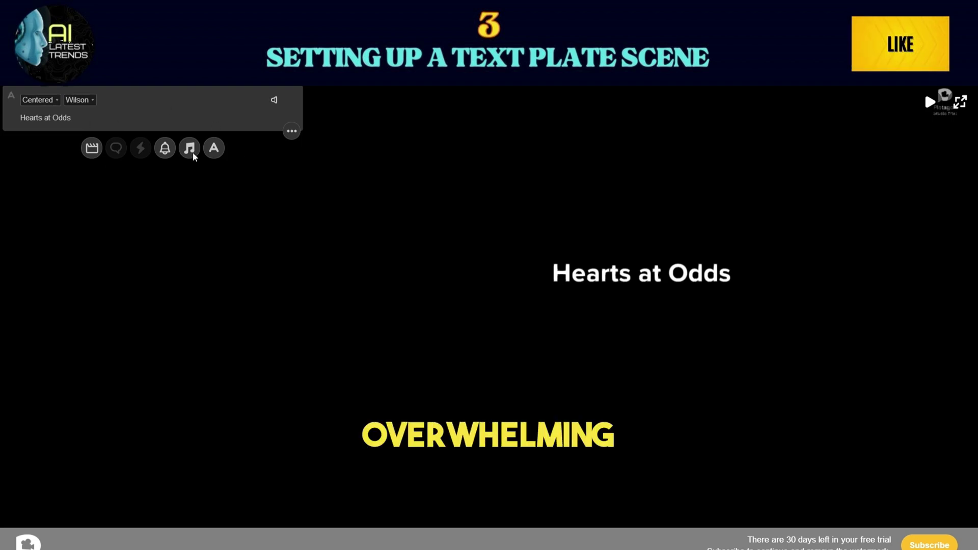
- Browse the scene library and choose the Living room background from the Home category
left_click(190, 148)
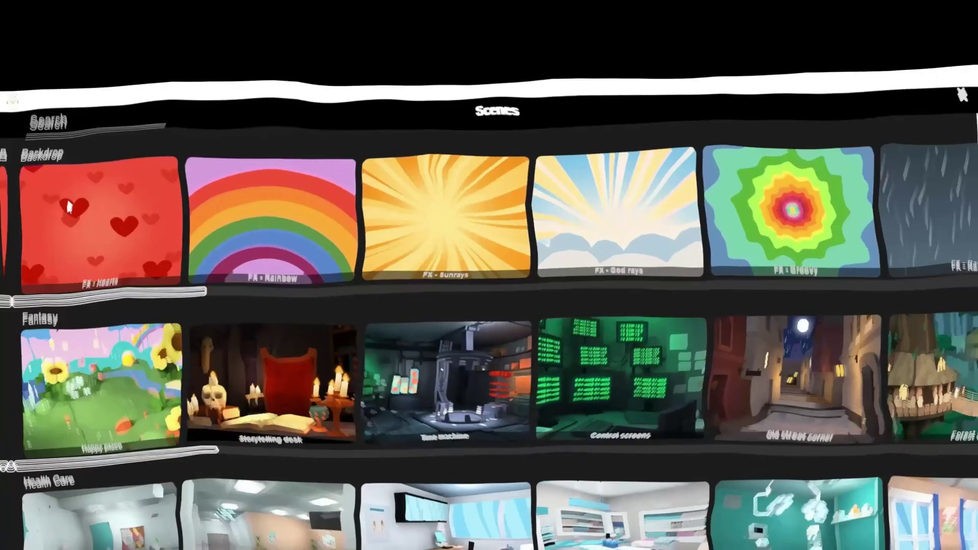
scroll(688, 340, "down", 2)
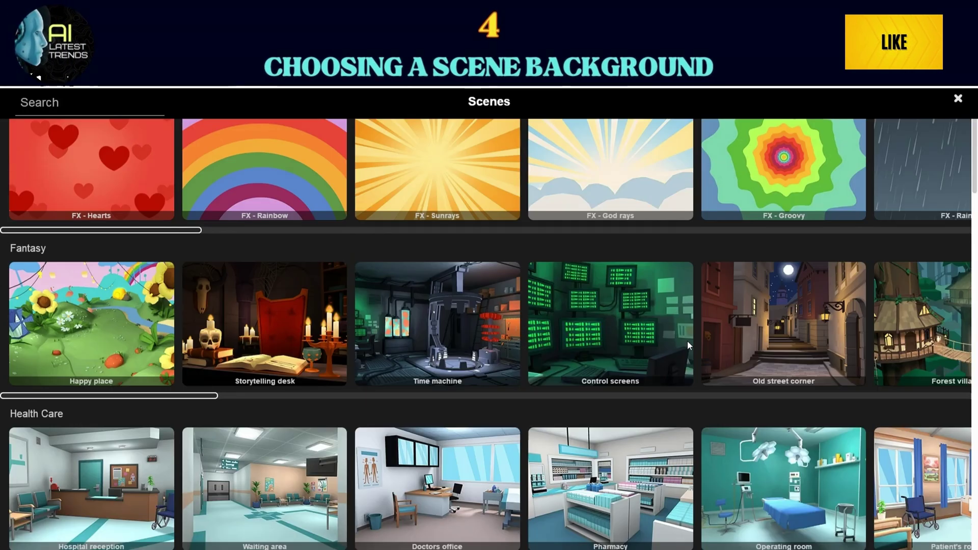
scroll(458, 351, "up", 2)
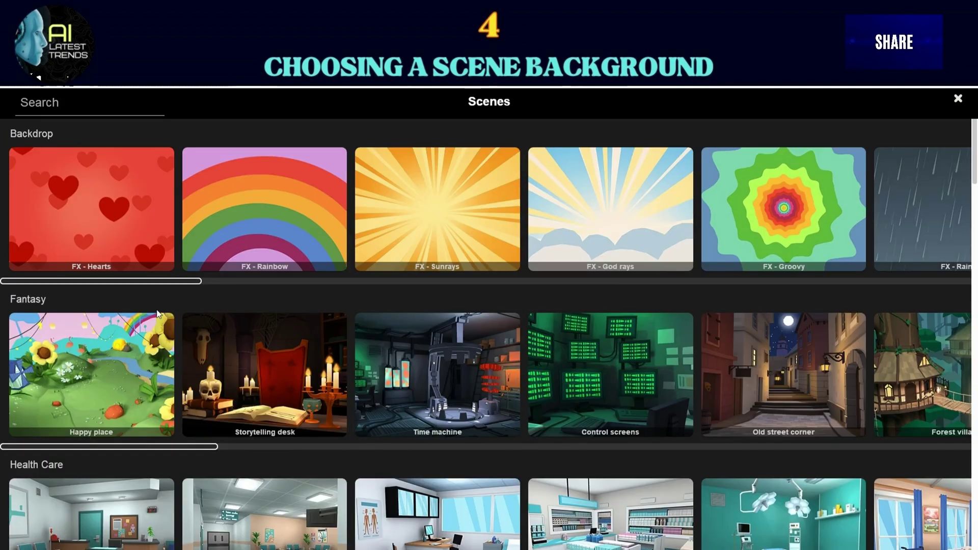
left_click_drag(169, 284, 928, 284)
left_click_drag(206, 448, 785, 455)
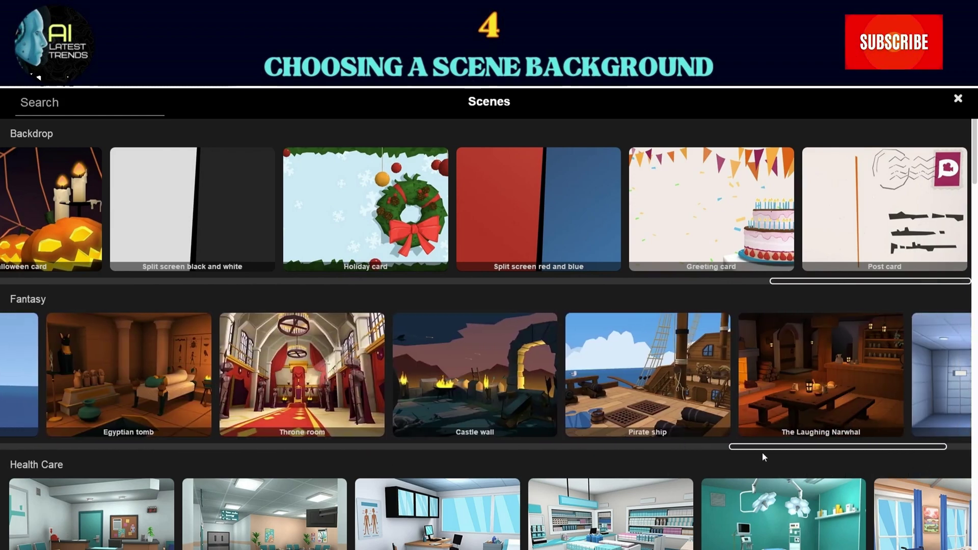
scroll(785, 459, "down", 2)
left_click_drag(303, 514, 839, 516)
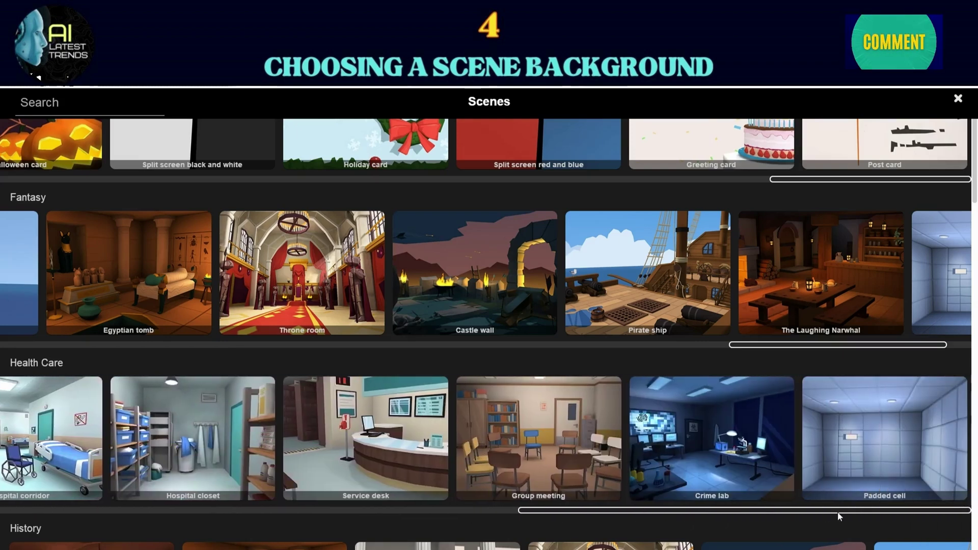
scroll(597, 471, "down", 10)
left_click_drag(501, 449, 228, 448)
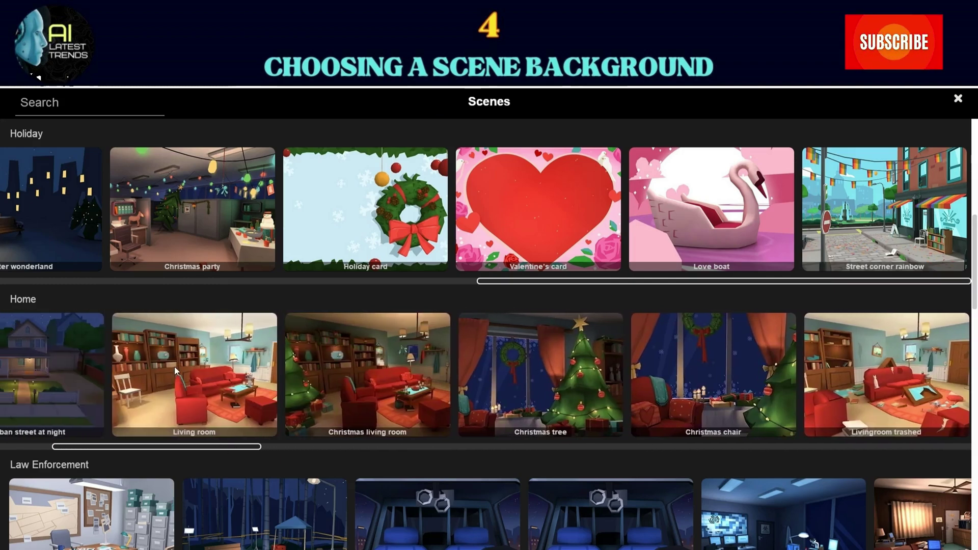
left_click(209, 364)
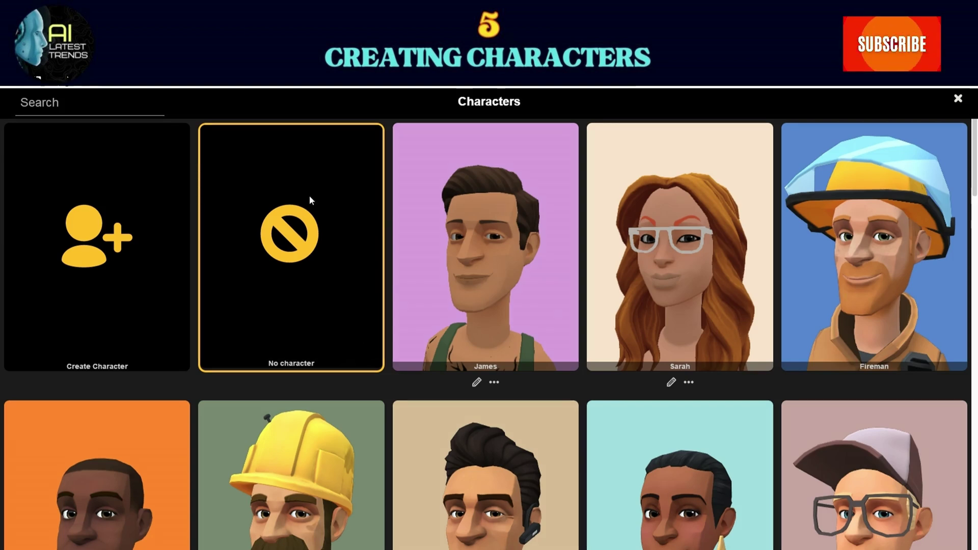
- Create a new character with a tan skin tone and long wavy brown hair
left_click(99, 238)
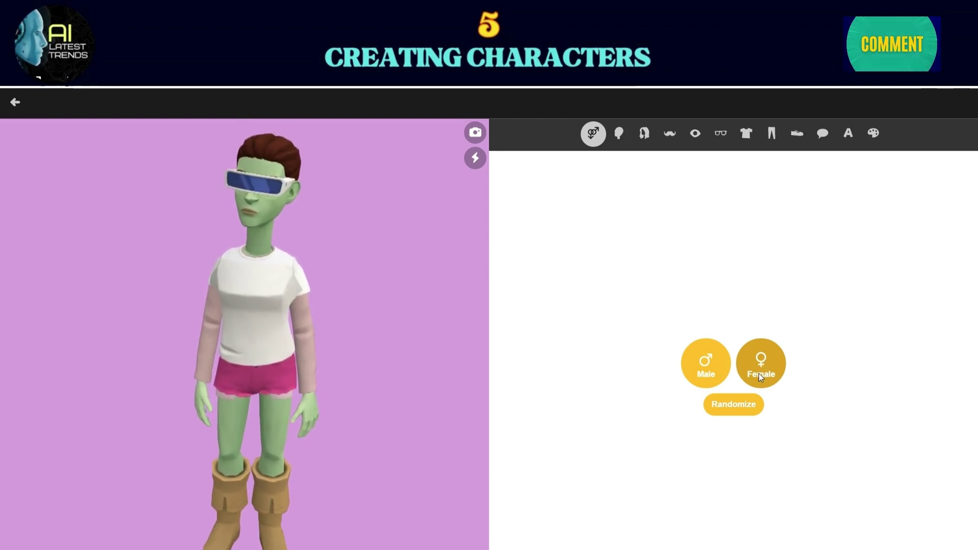
left_click(626, 135)
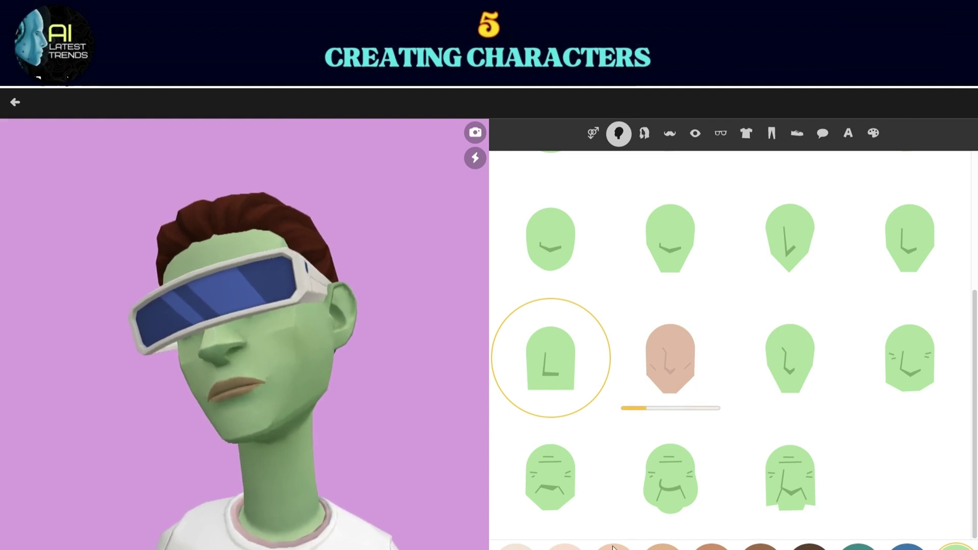
left_click(645, 135)
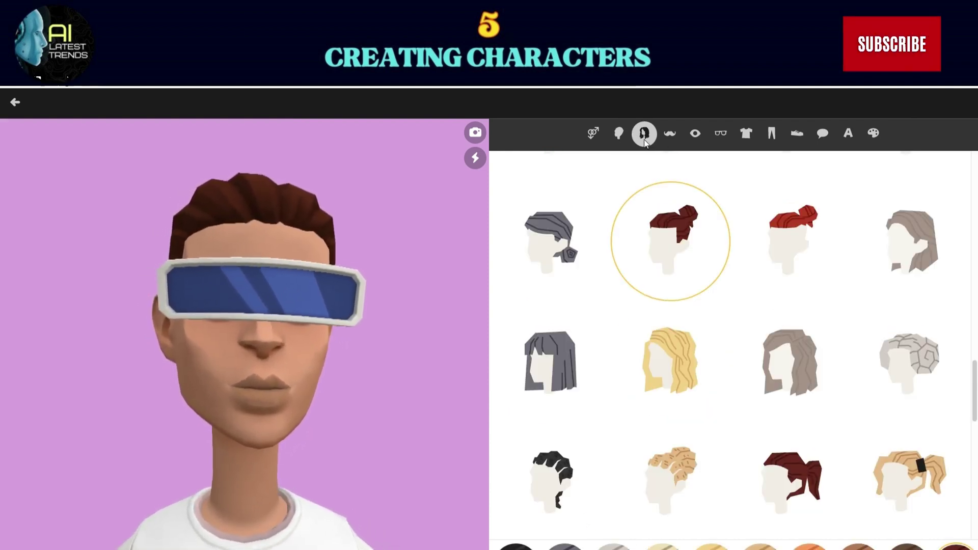
left_click(792, 362)
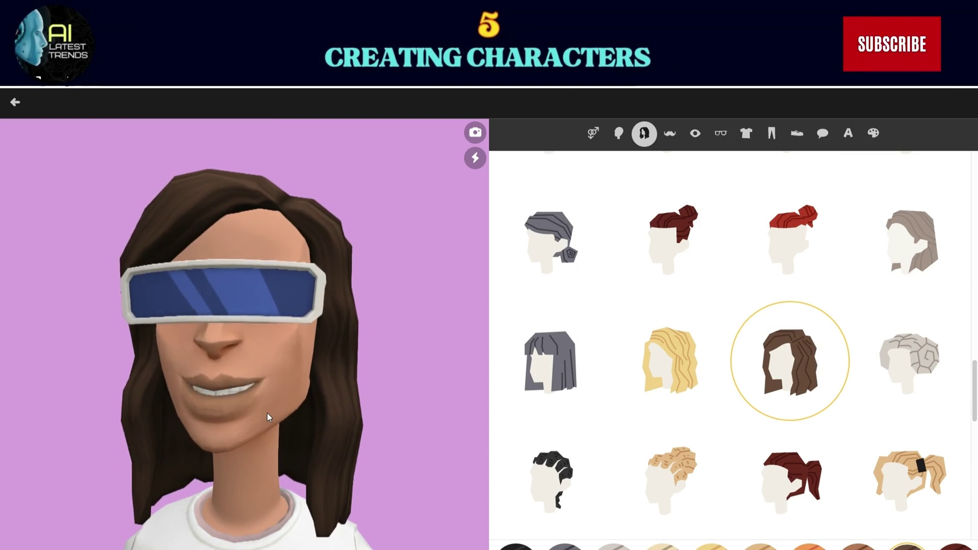
- Look through the remaining hairstyles and the facial hair options for the new character
scroll(617, 306, "down", 5)
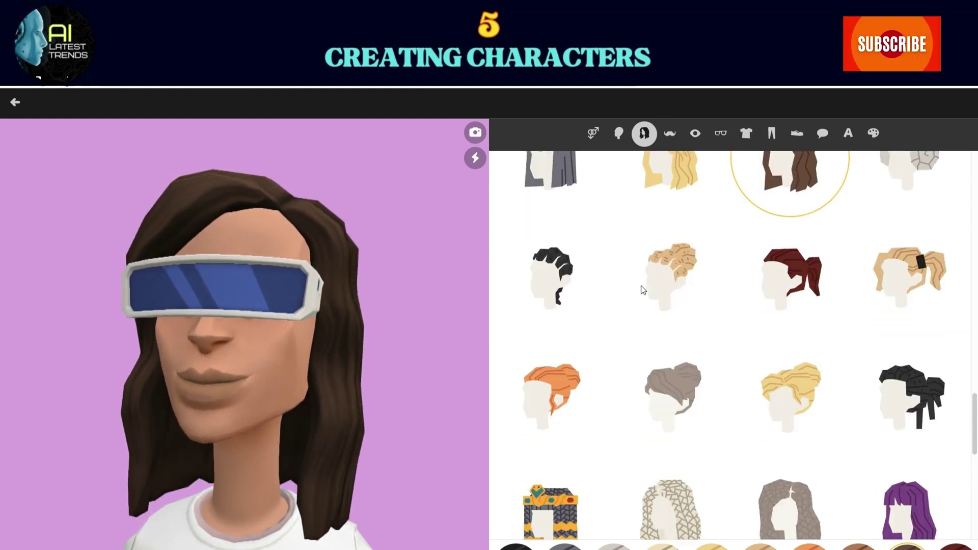
scroll(694, 290, "down", 7)
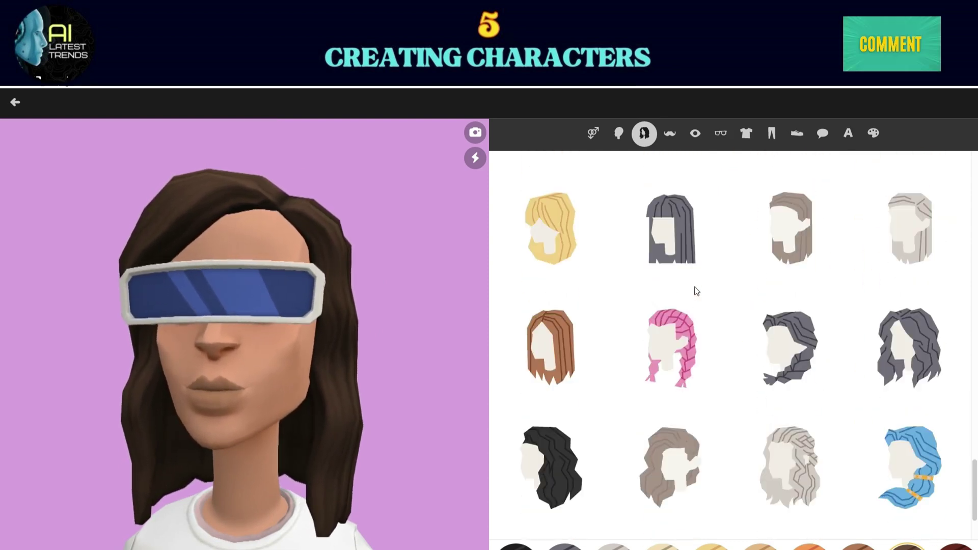
scroll(692, 200, "up", 5)
left_click(663, 137)
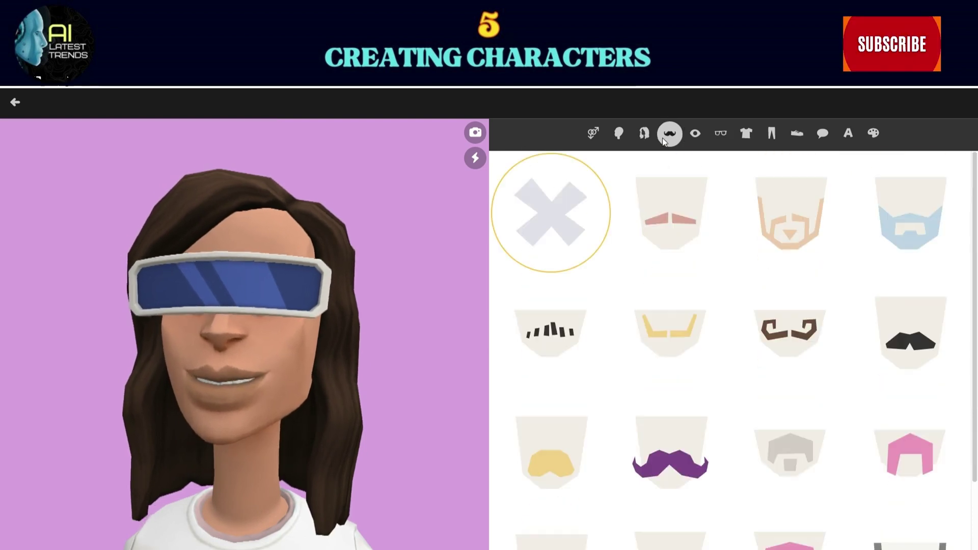
scroll(680, 285, "down", 1)
scroll(680, 362, "up", 1)
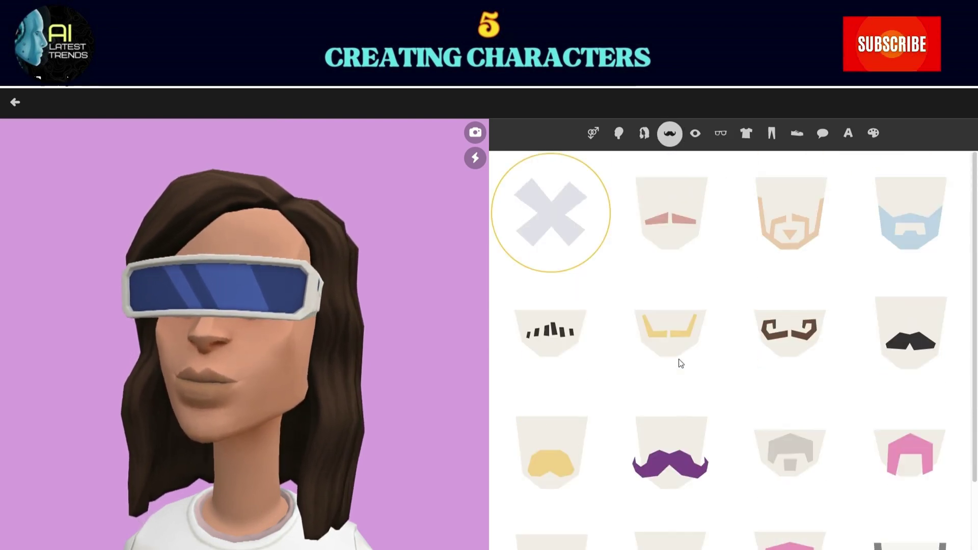
- Remove the visor glasses from the character so no eyewear is worn
left_click(695, 133)
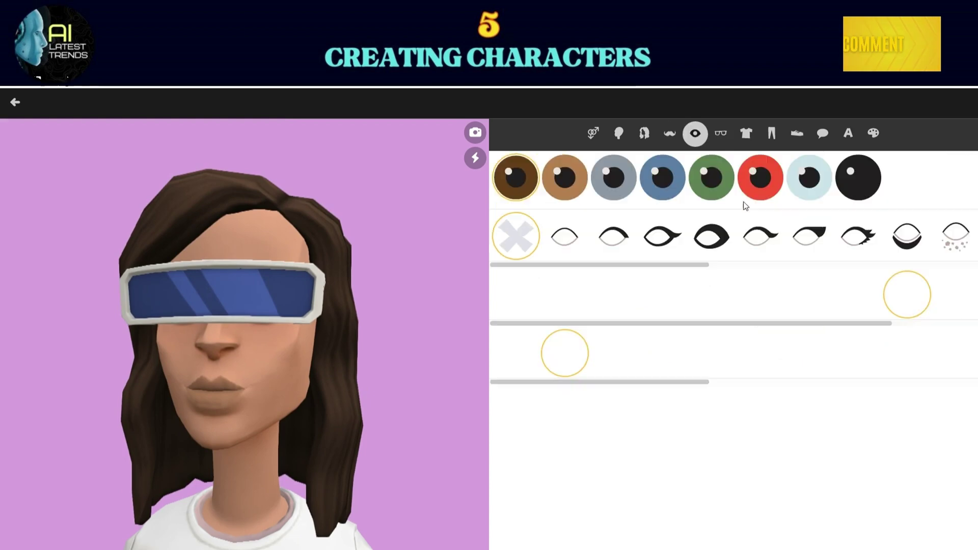
left_click(720, 133)
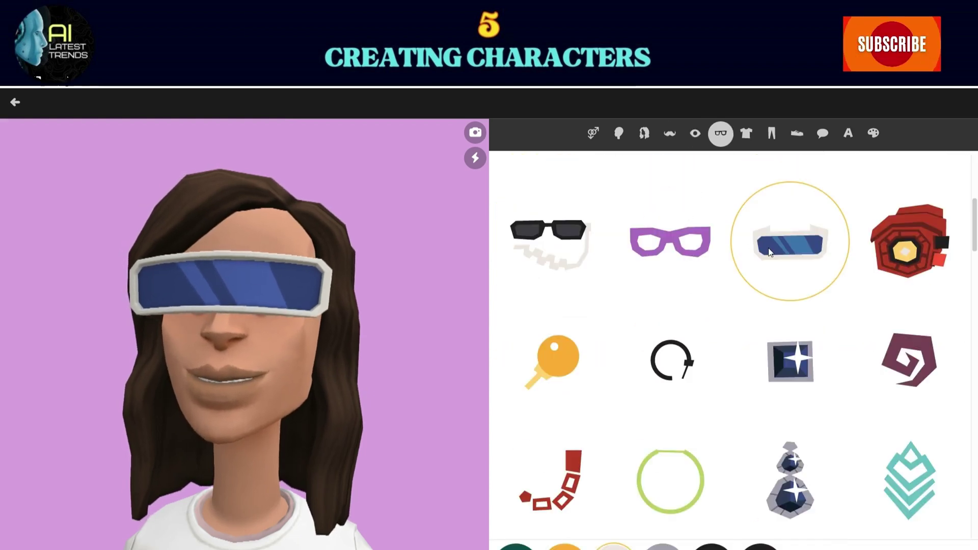
scroll(769, 253, "up", 6)
left_click(564, 229)
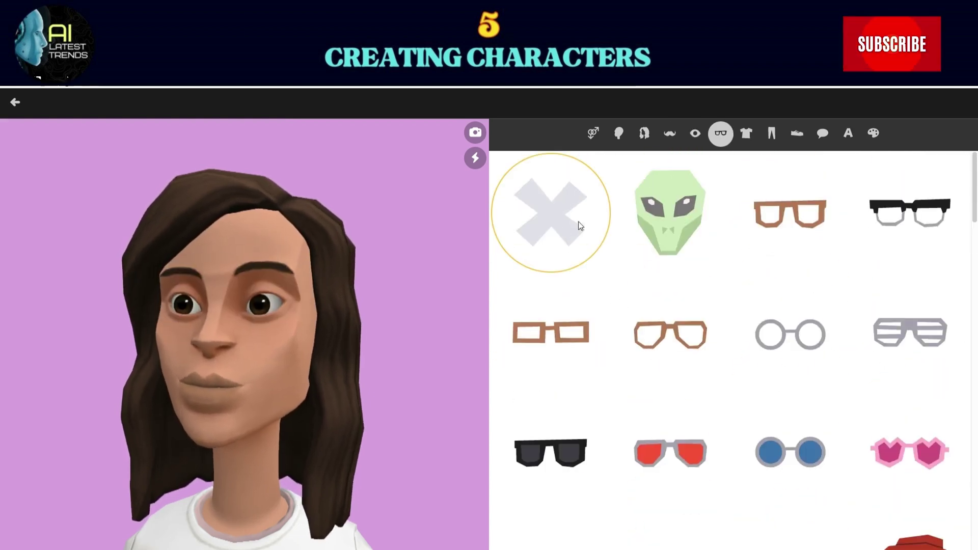
- Try light brown and blue eye colours on the character and settle on pale blue
left_click(695, 134)
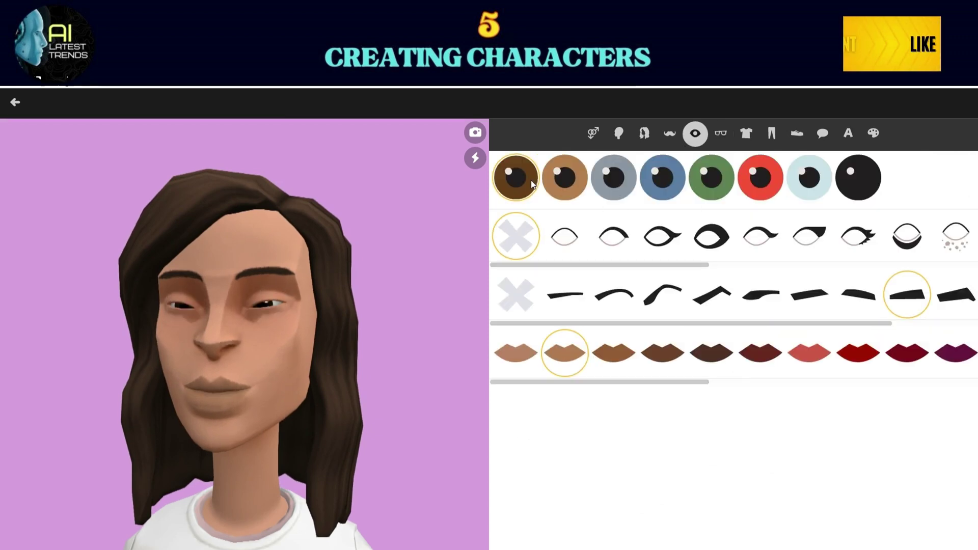
left_click(572, 179)
left_click(662, 179)
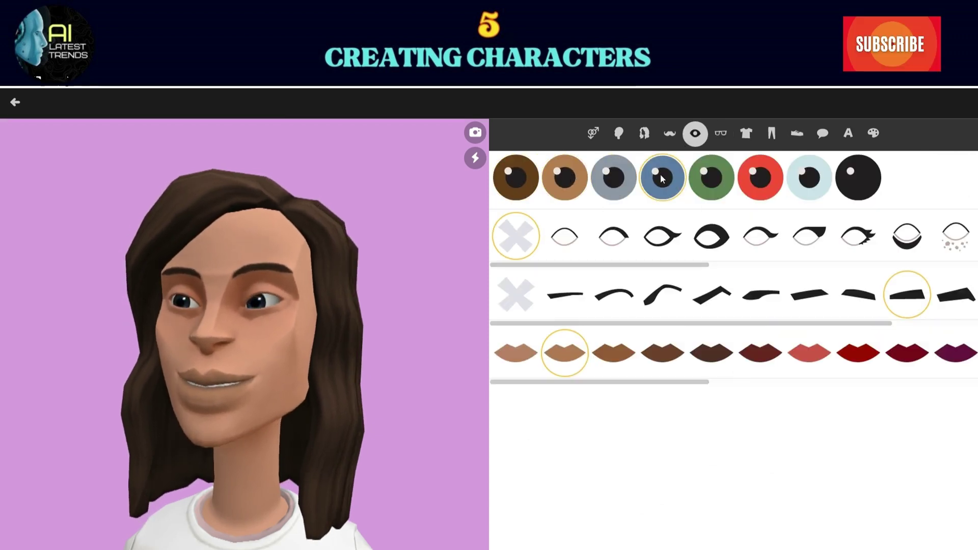
left_click(796, 186)
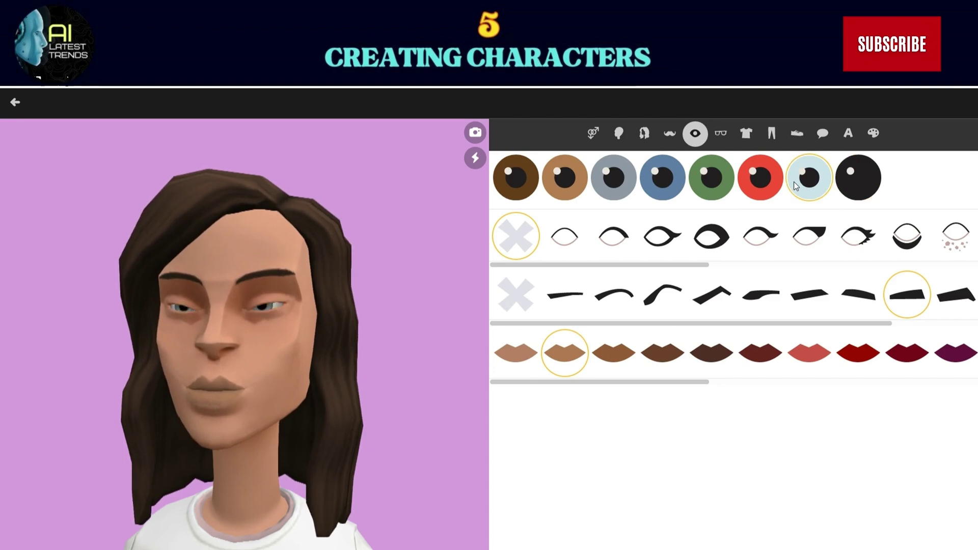
- Name the character Sarah, save it and cast it as the first actor in the living room scene
left_click(796, 134)
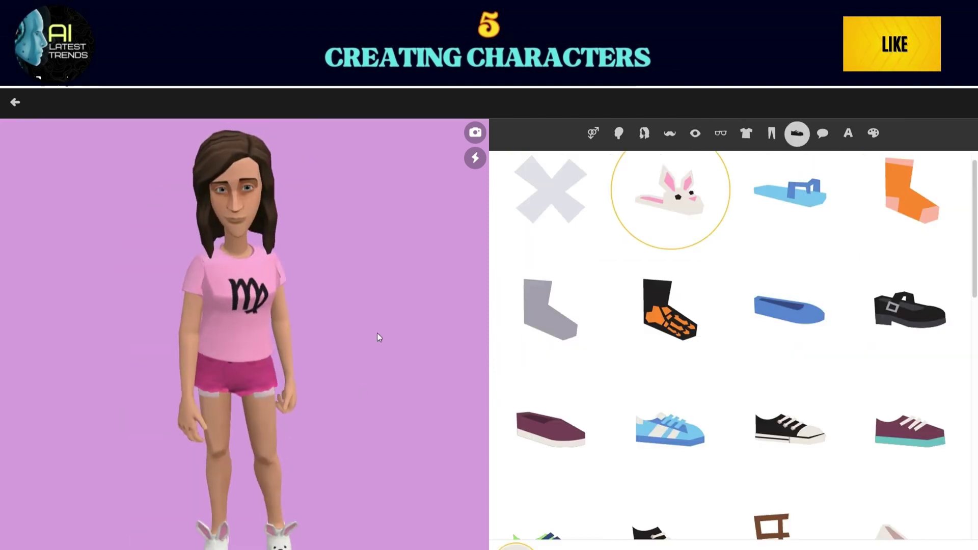
left_click(848, 133)
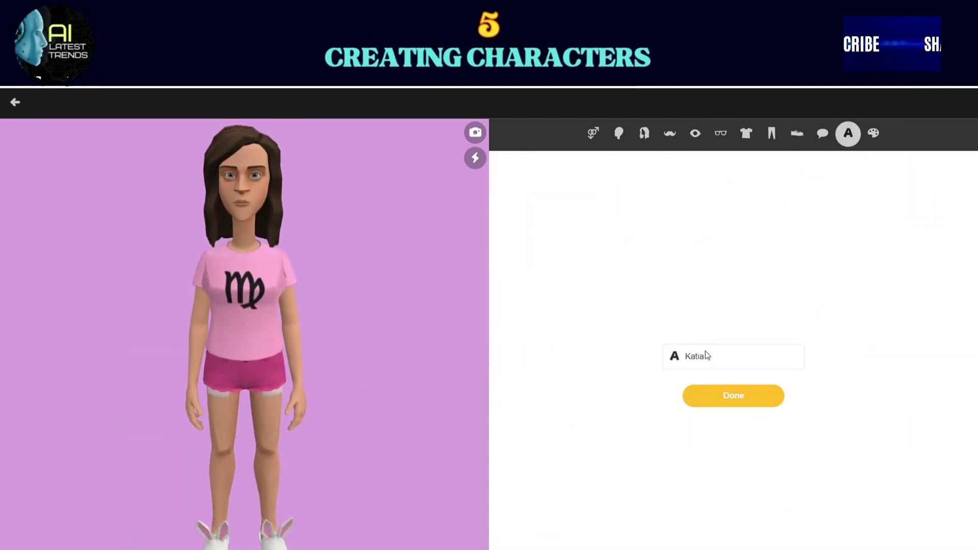
double_click(689, 357)
type("Sara")
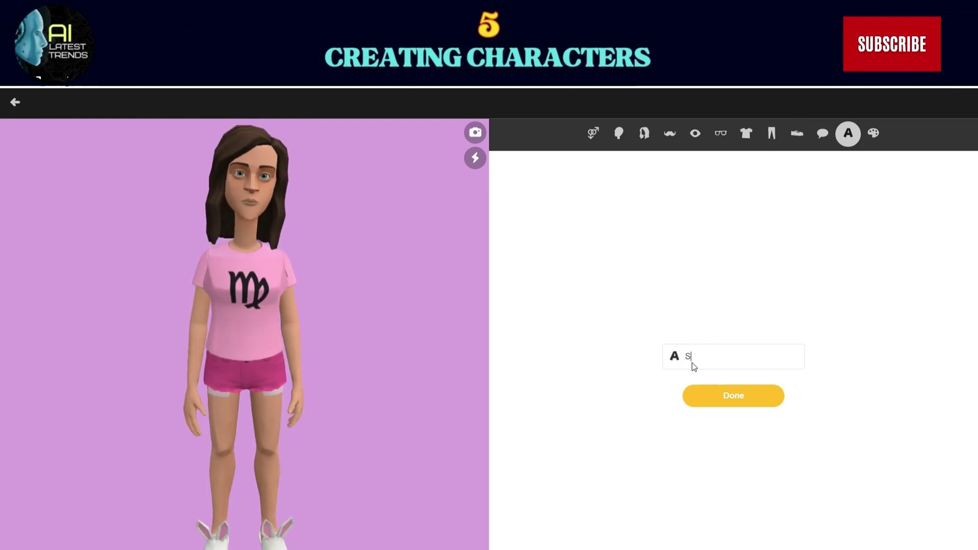
type("h")
left_click(738, 399)
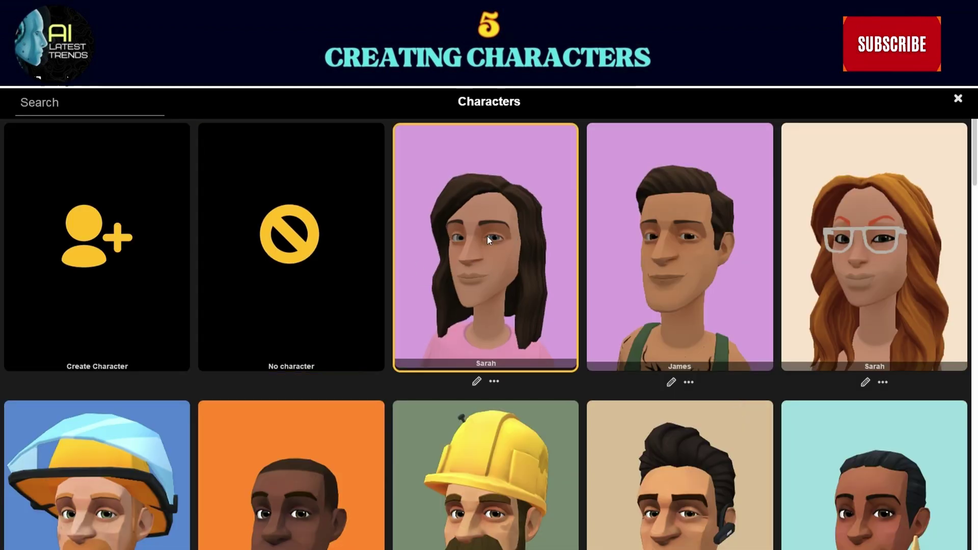
left_click(484, 236)
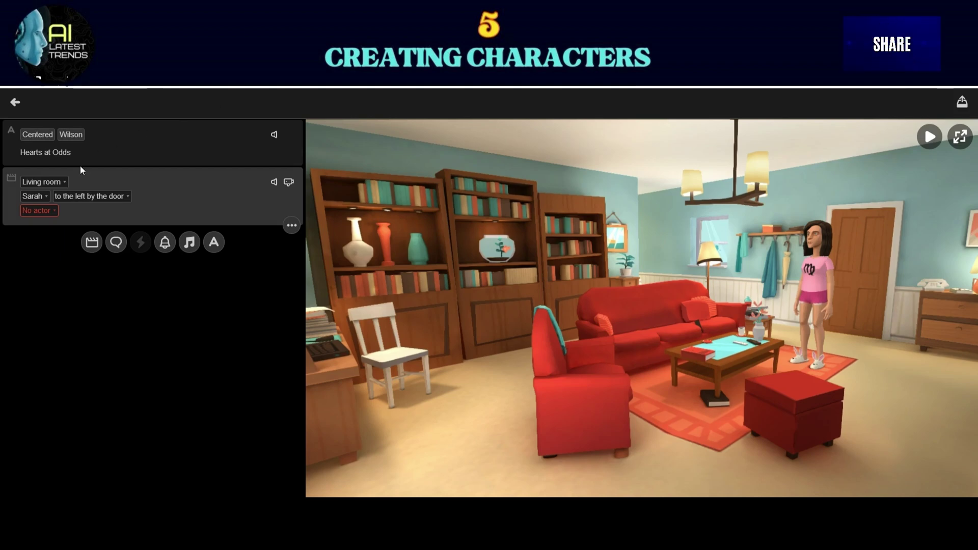
- Try seating Sarah on the ottoman, on the left of the sofa and on the right of the sofa
left_click(89, 196)
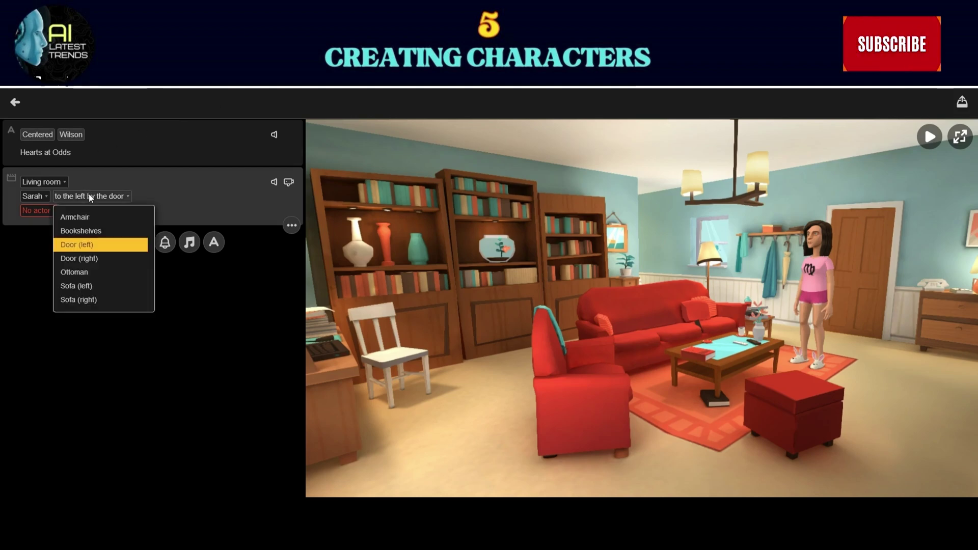
left_click(93, 272)
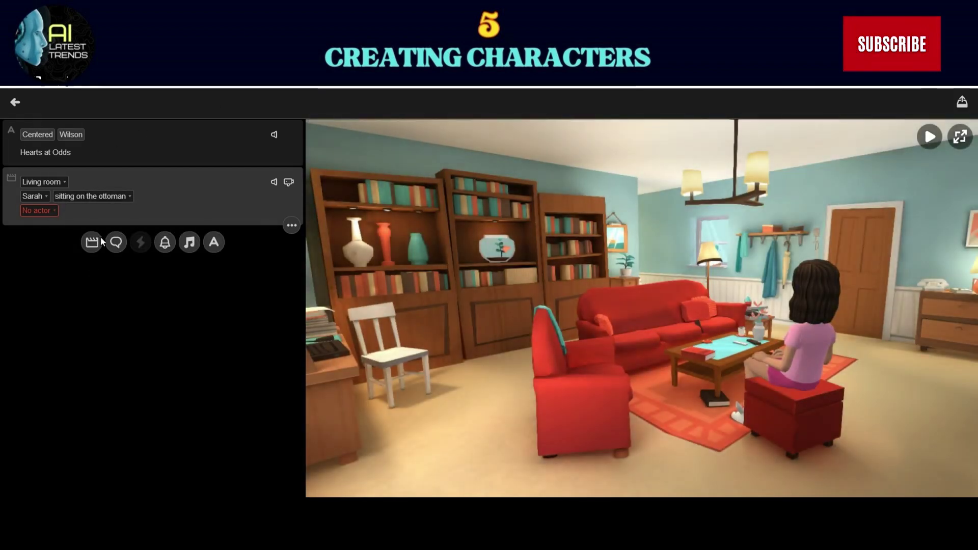
left_click(104, 197)
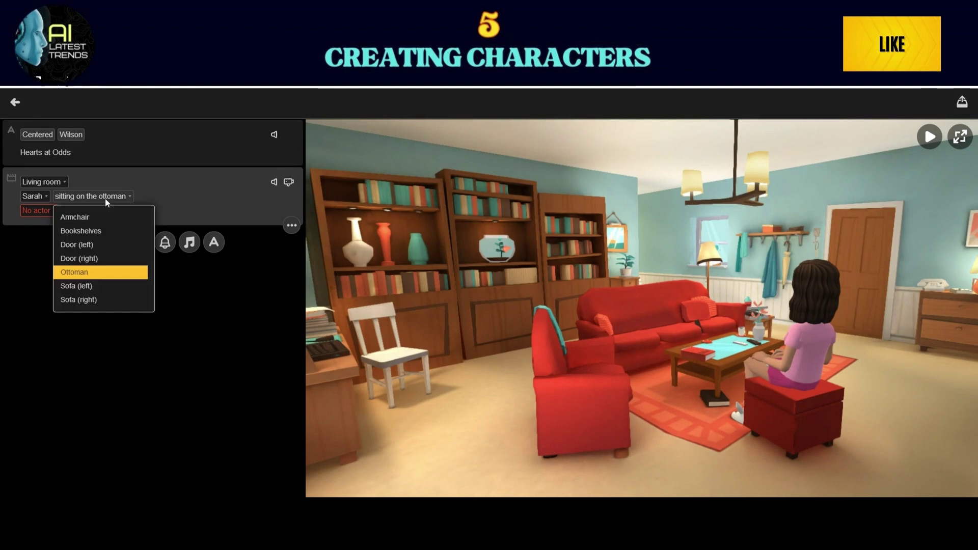
left_click(86, 289)
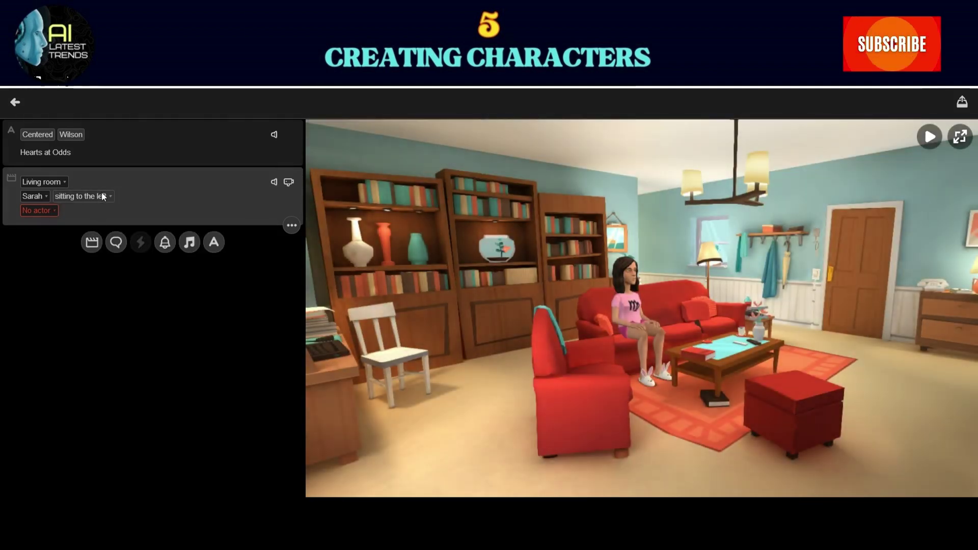
left_click(65, 197)
left_click(95, 298)
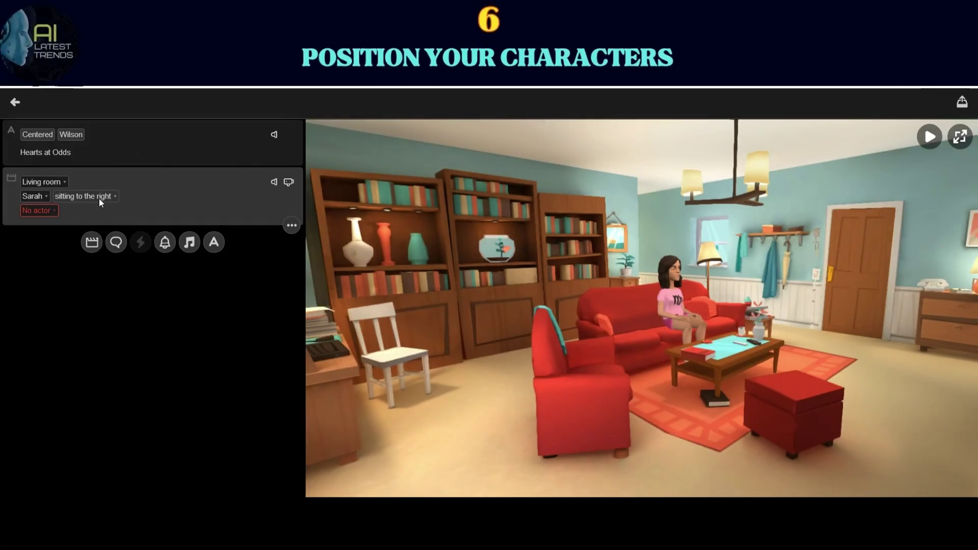
- Try Sarah by the bookshelves and return her to the left position by the door
left_click(99, 198)
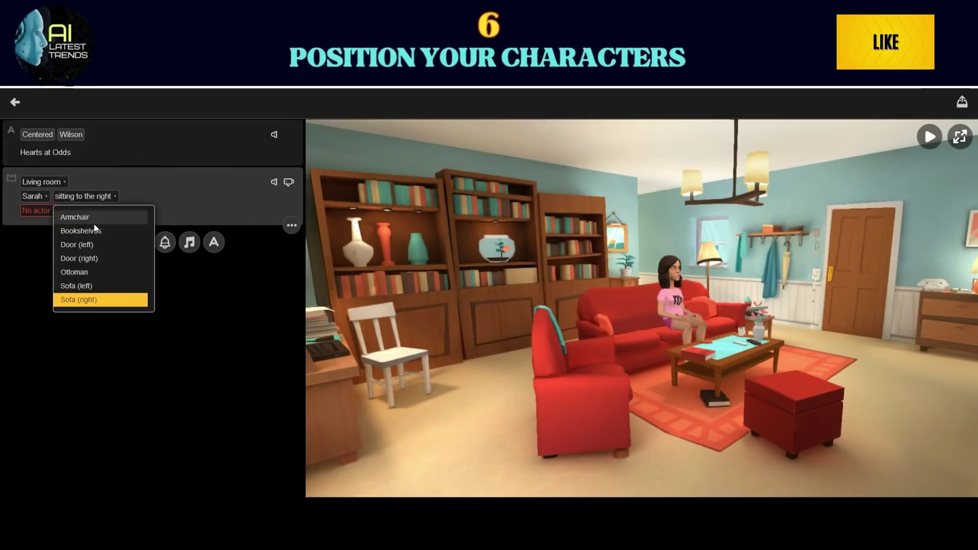
left_click(81, 231)
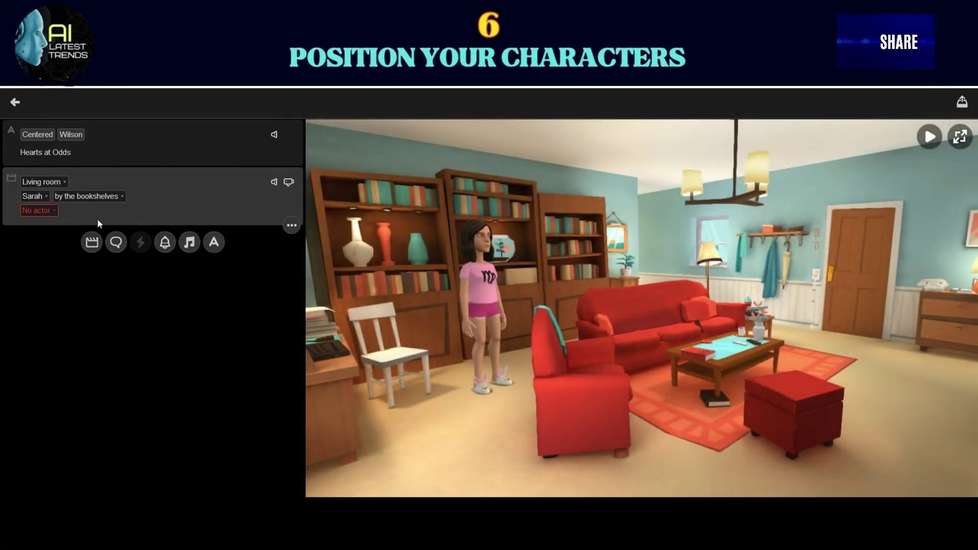
left_click(96, 201)
left_click(87, 248)
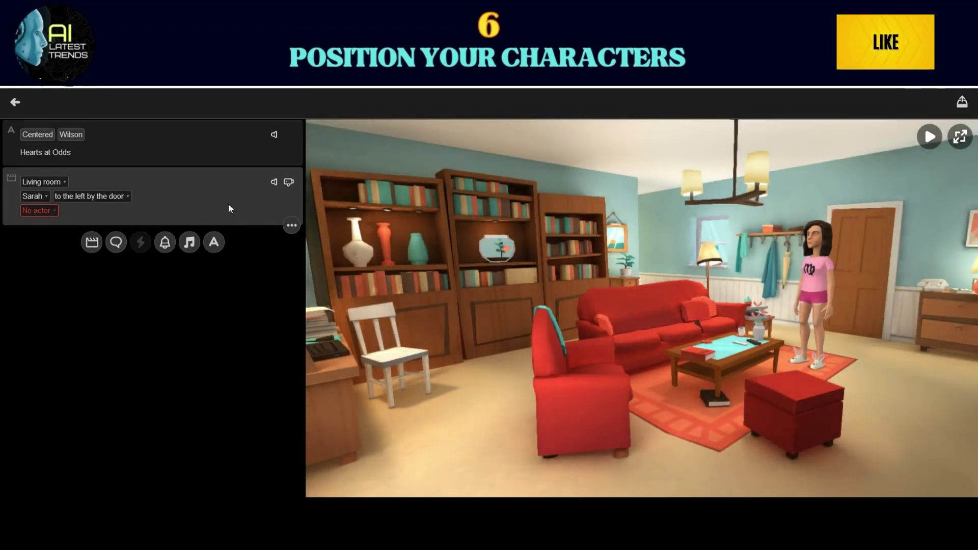
- Add a camera setting to the living room scene, moving right from the establishing spot and looking at sofa (left), and preview it
left_click(289, 182)
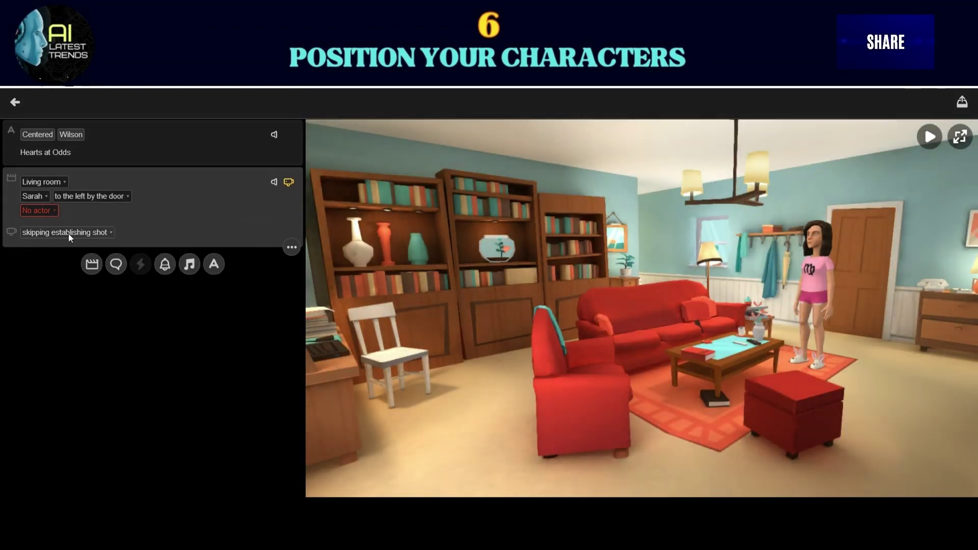
left_click(68, 233)
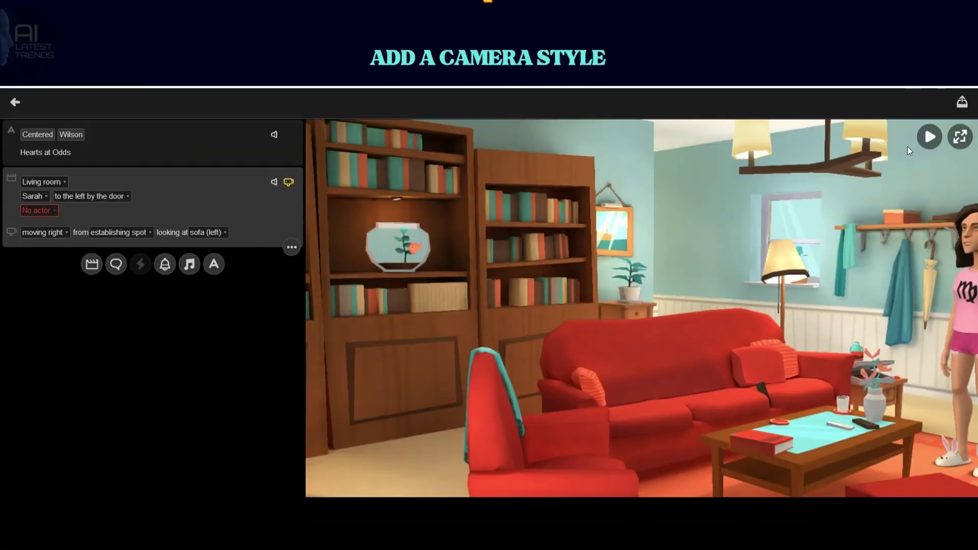
left_click(928, 140)
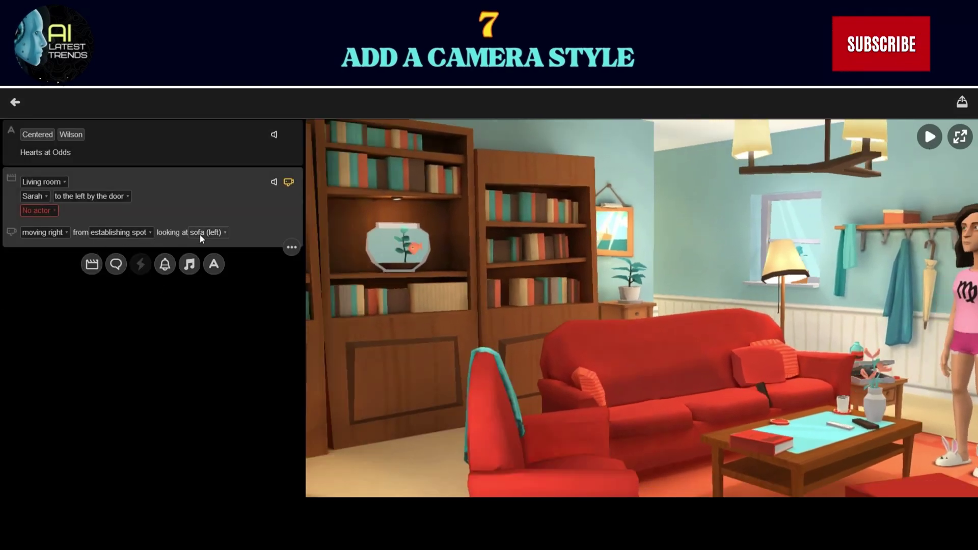
- Try the establishing shot as the living room scene's camera style
left_click(106, 236)
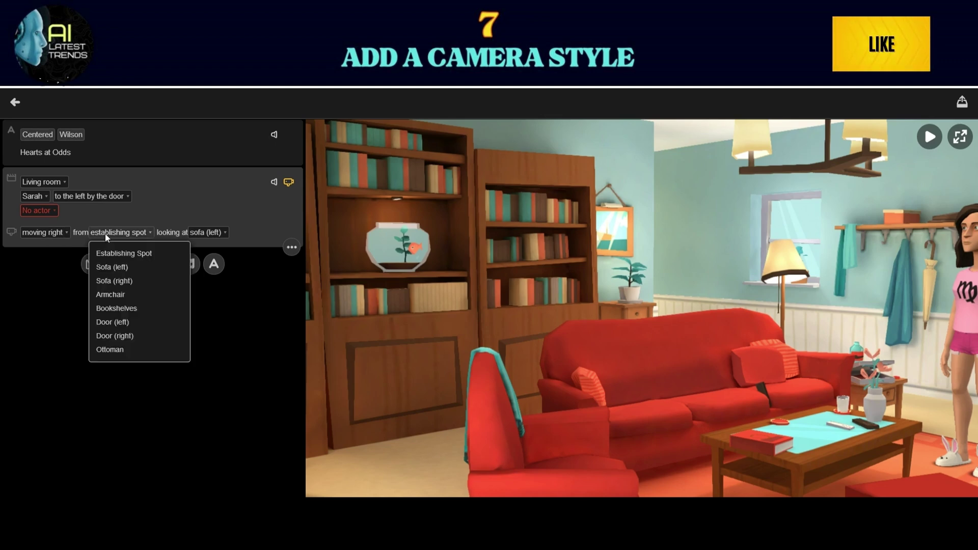
left_click(83, 231)
left_click(48, 233)
left_click(50, 267)
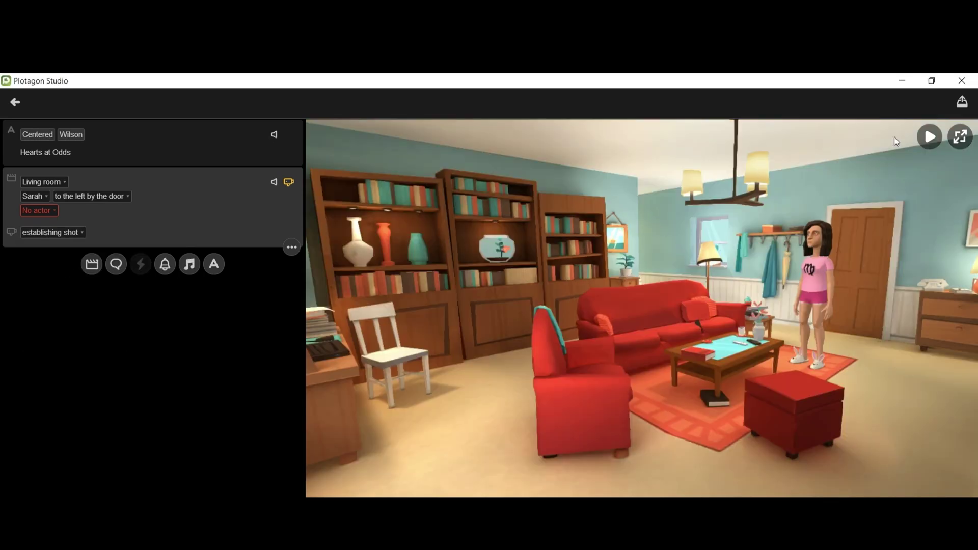
- Try a camera moving forward from sofa (left) and looking at sofa (right)
left_click(50, 232)
left_click(48, 306)
left_click(129, 232)
left_click(131, 266)
left_click(192, 233)
left_click(200, 278)
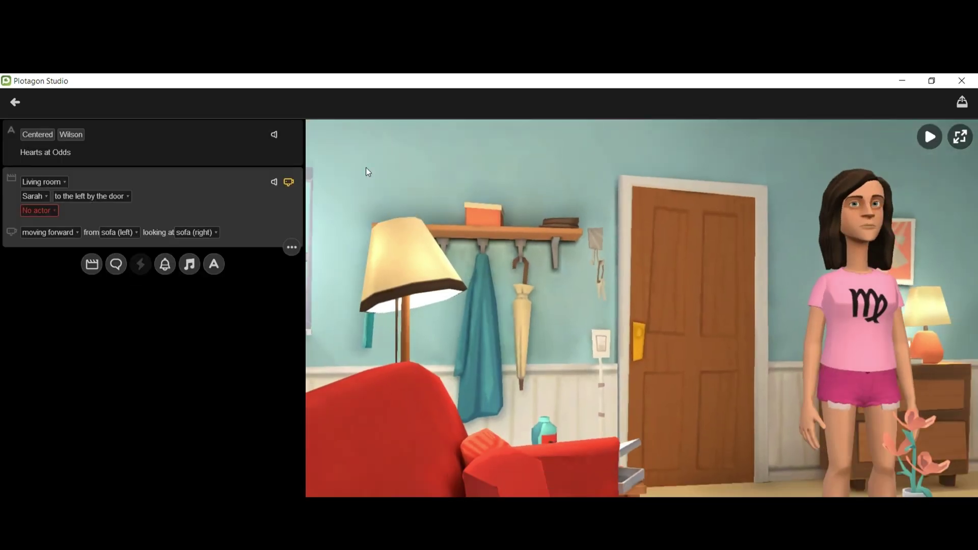
- Try the forward-moving camera from the ottoman looking at sofa (left), and preview the scene
left_click(114, 233)
left_click(139, 336)
left_click(190, 232)
left_click(195, 264)
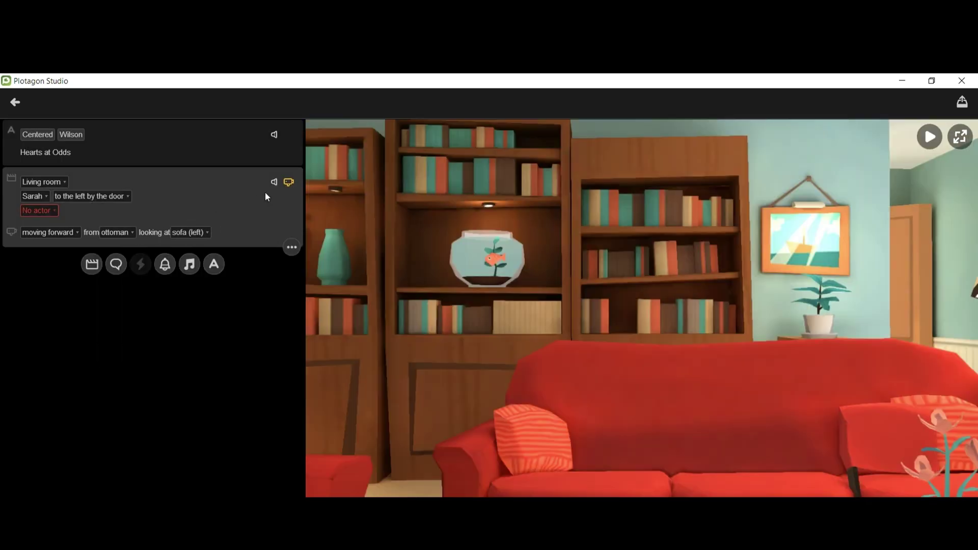
left_click(930, 137)
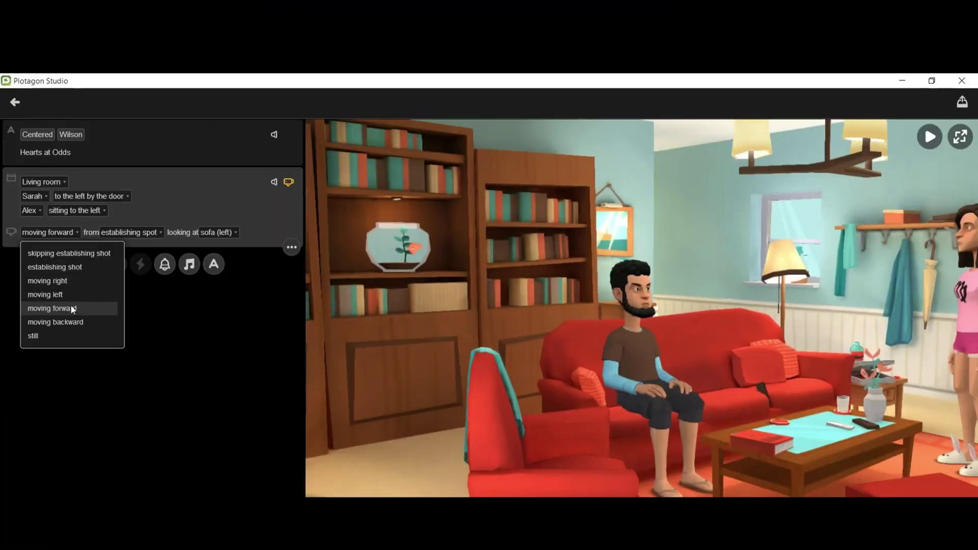
- Set the scene's camera to moving right, keeping the establishing spot as its start and sofa (left) as its target
left_click(78, 290)
left_click(108, 234)
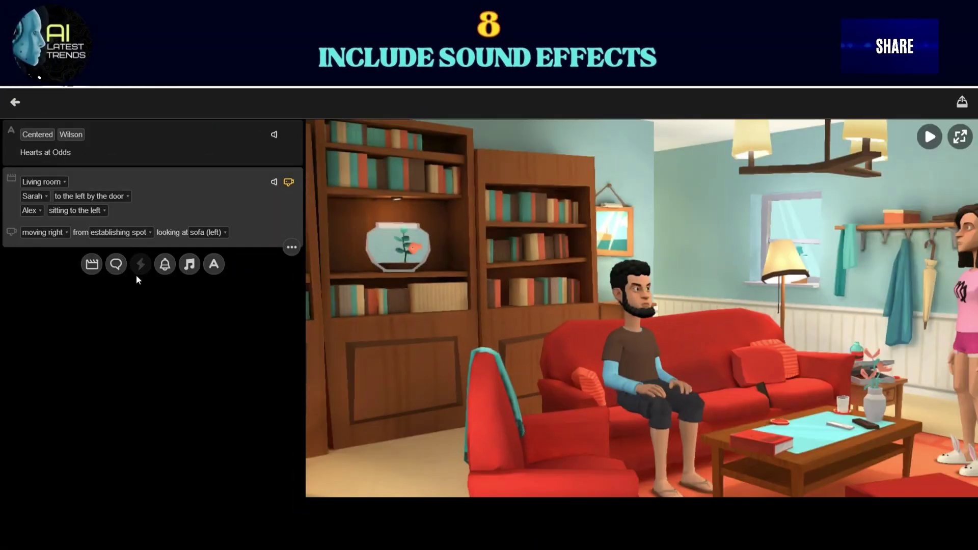
- Add the Cell phone text sound effect after the living room scene
left_click(165, 265)
left_click(43, 264)
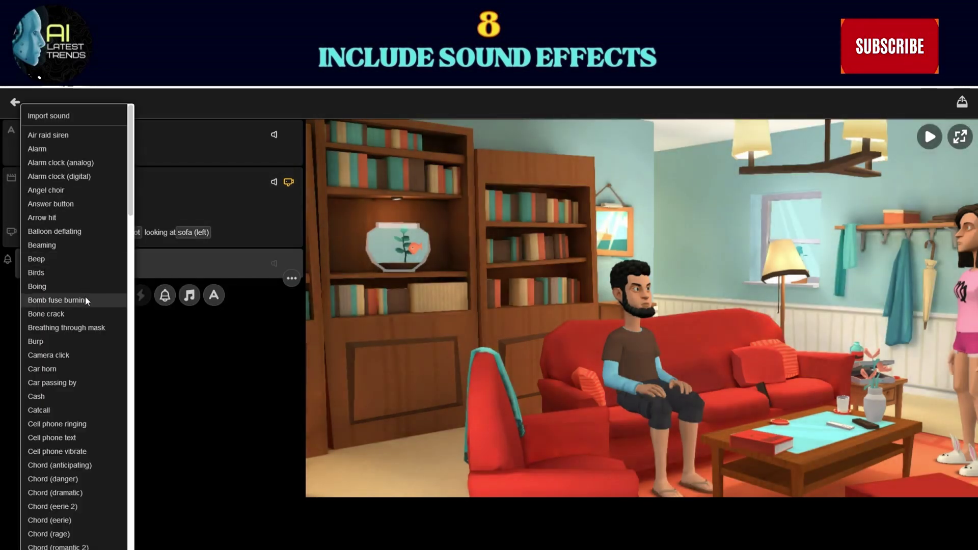
scroll(80, 357, "down", 1)
left_click(52, 386)
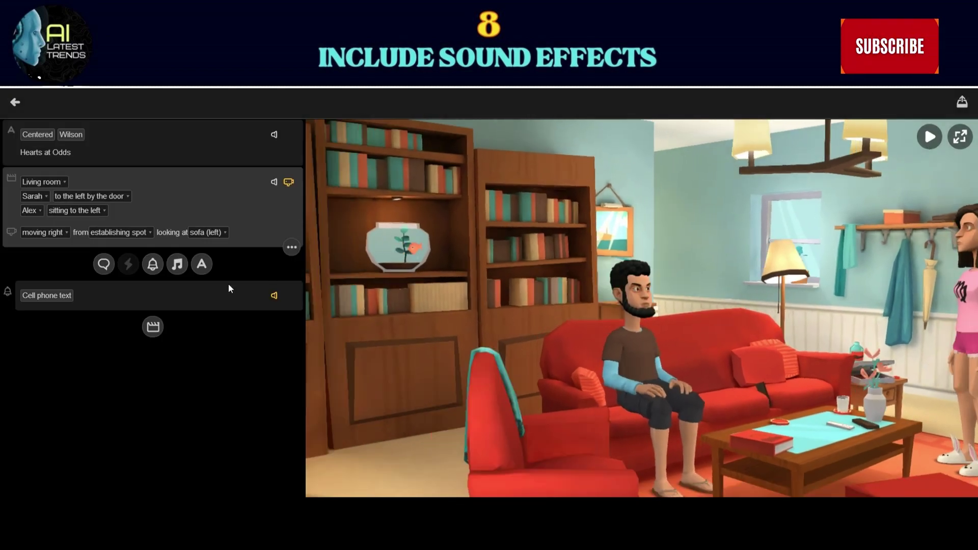
- Choose Thoughtful music as the background music following the living room scene
left_click(48, 263)
scroll(67, 361, "down", 18)
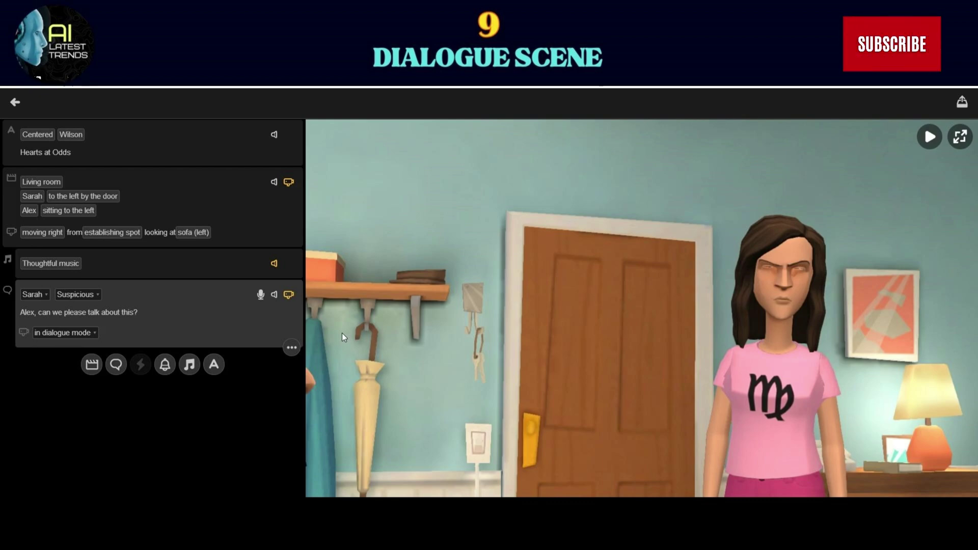
- Add a dialogue for Alex after Sarah's line, copying "What's there to talk about, Sarah? You know how I feel." from the ChatGPT script
left_click(116, 364)
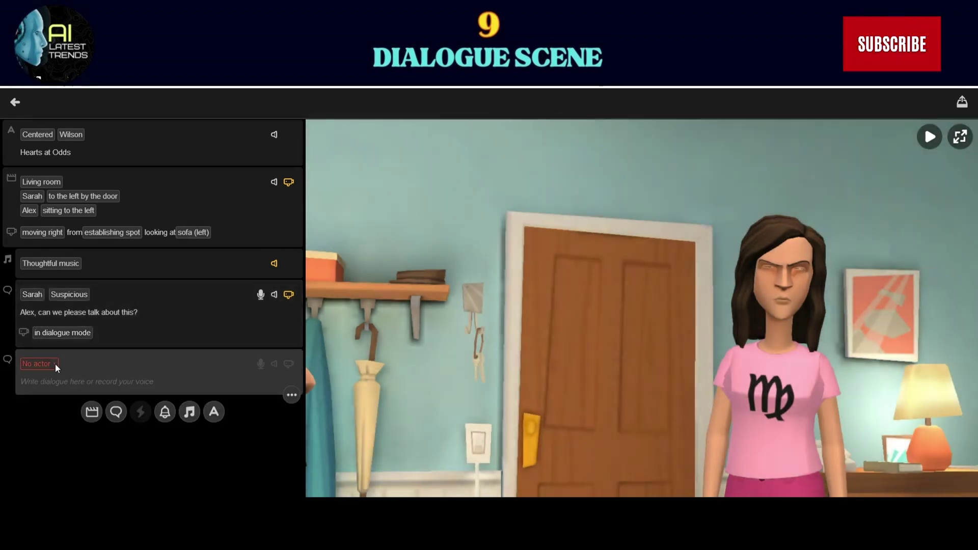
left_click(54, 363)
left_click(49, 384)
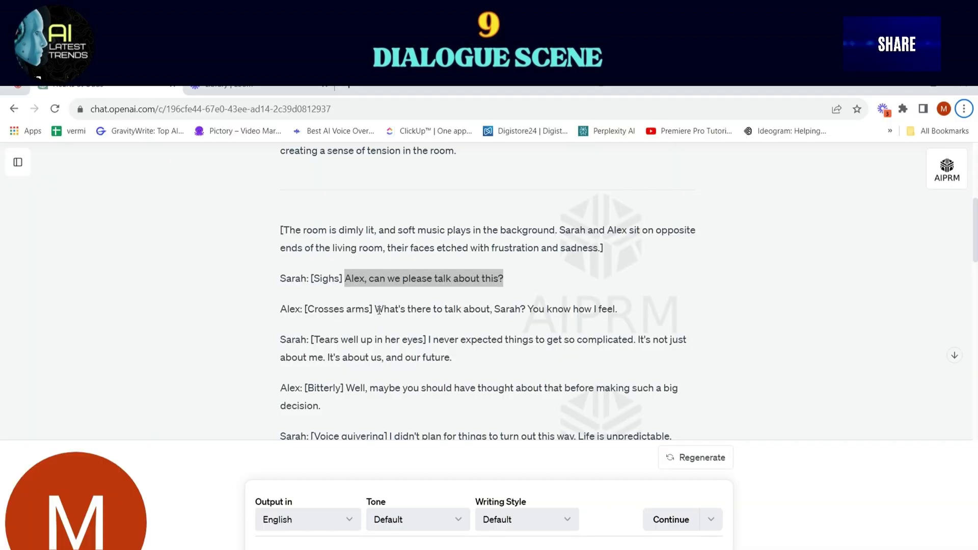
left_click_drag(376, 310, 469, 309)
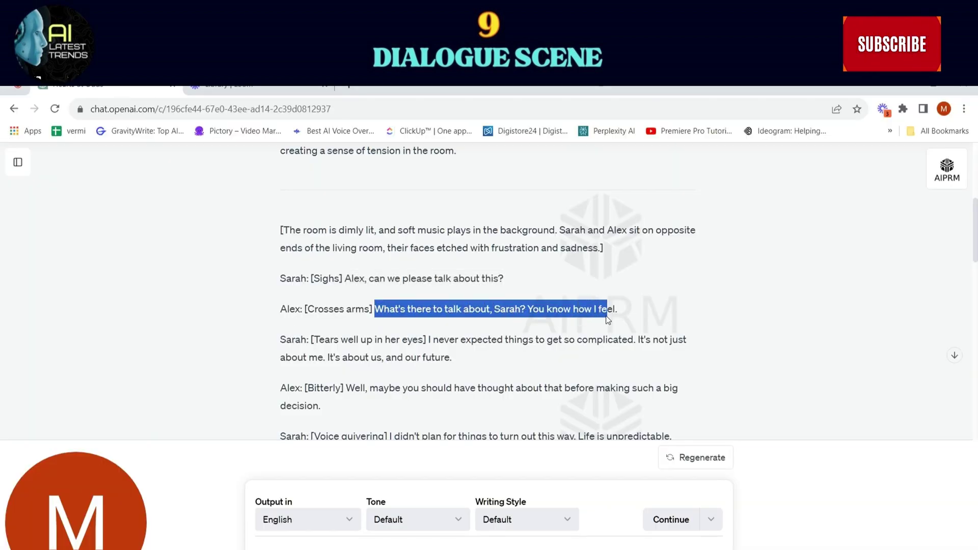
left_click_drag(615, 313, 621, 312)
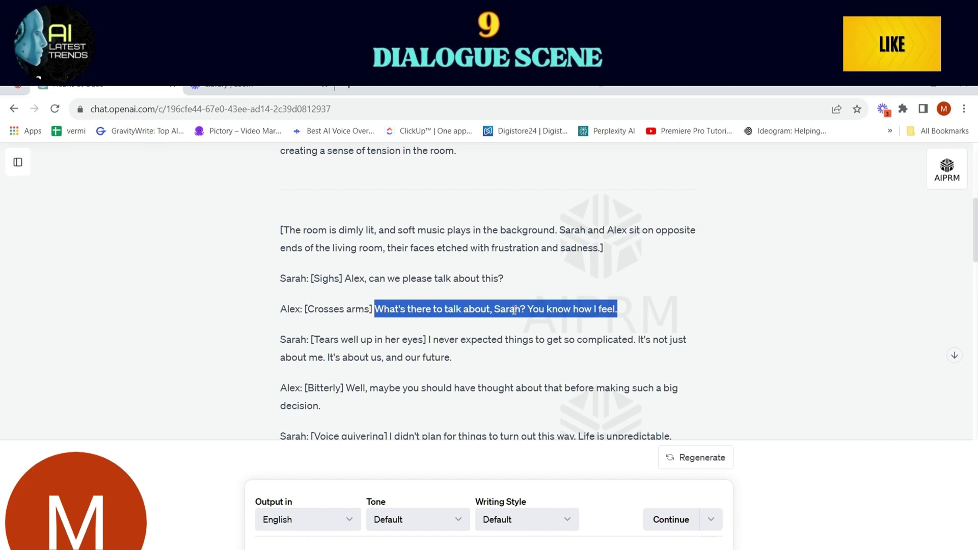
key("alt+Tab")
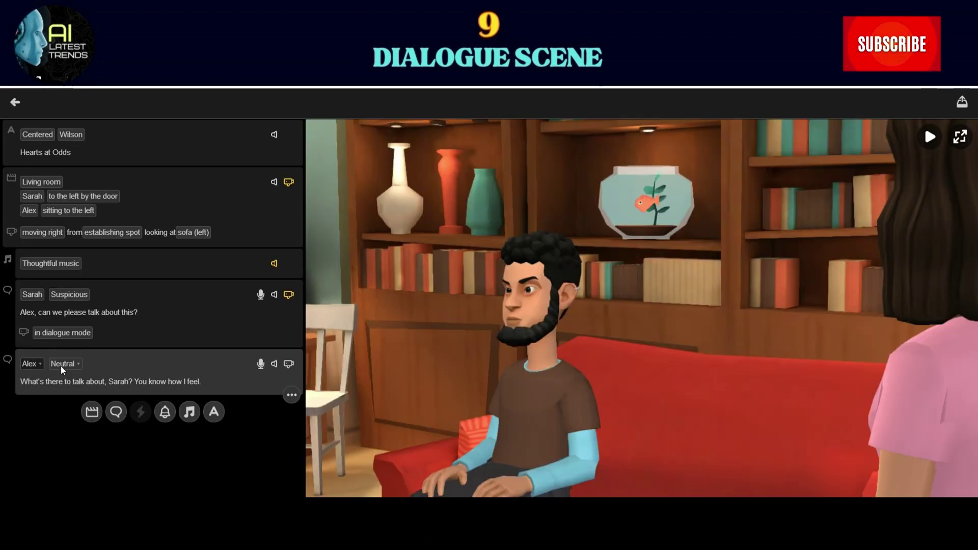
- Try the Skeptical expression on Alex's dialogue line and preview it
left_click(88, 358)
scroll(130, 315, "down", 3)
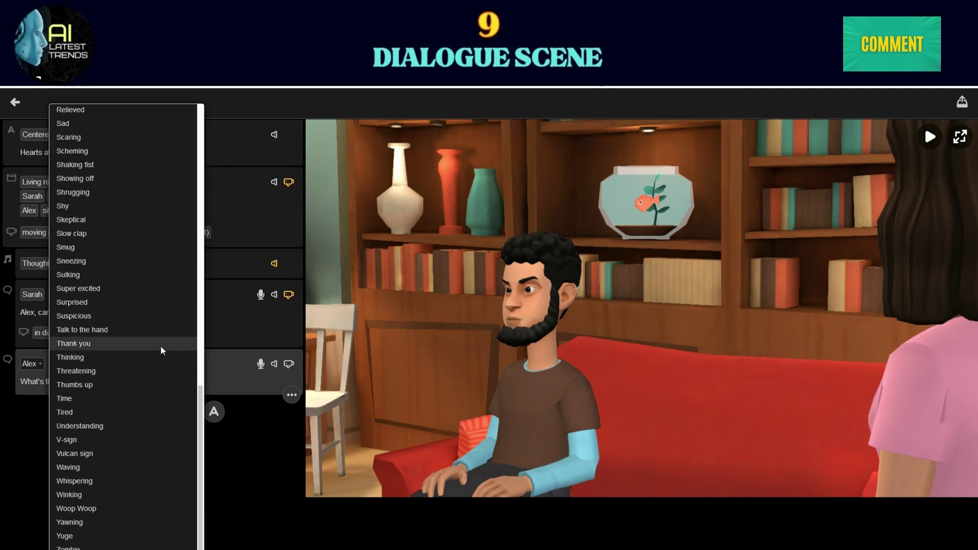
scroll(131, 316, "up", 2)
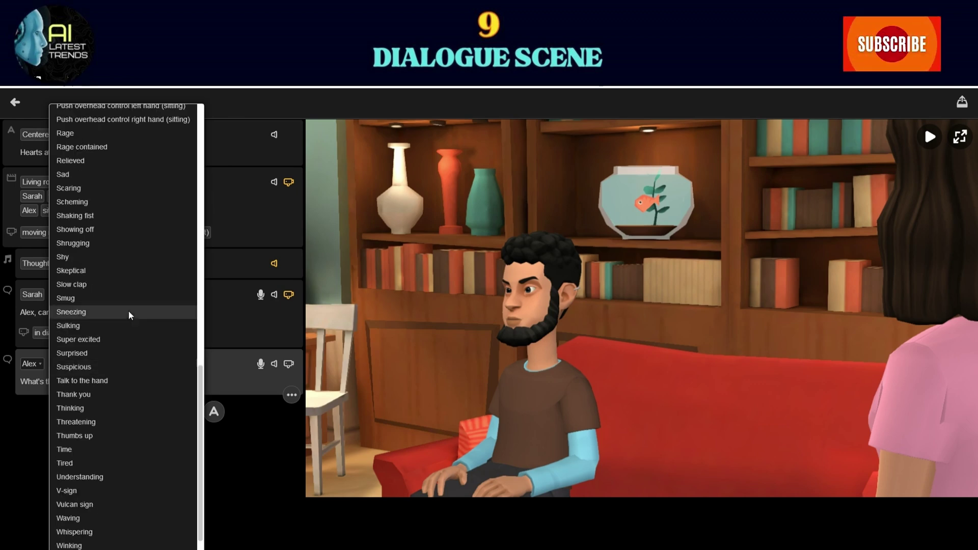
left_click(99, 271)
left_click(929, 136)
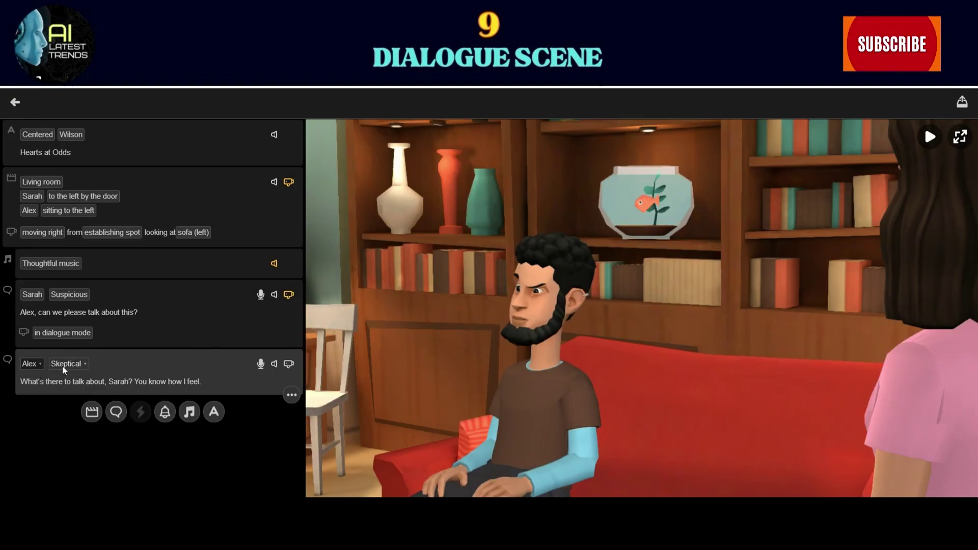
- Try the Shrugging expression on Alex's dialogue line and preview the animation
left_click(26, 422)
scroll(88, 344, "up", 2)
left_click(76, 296)
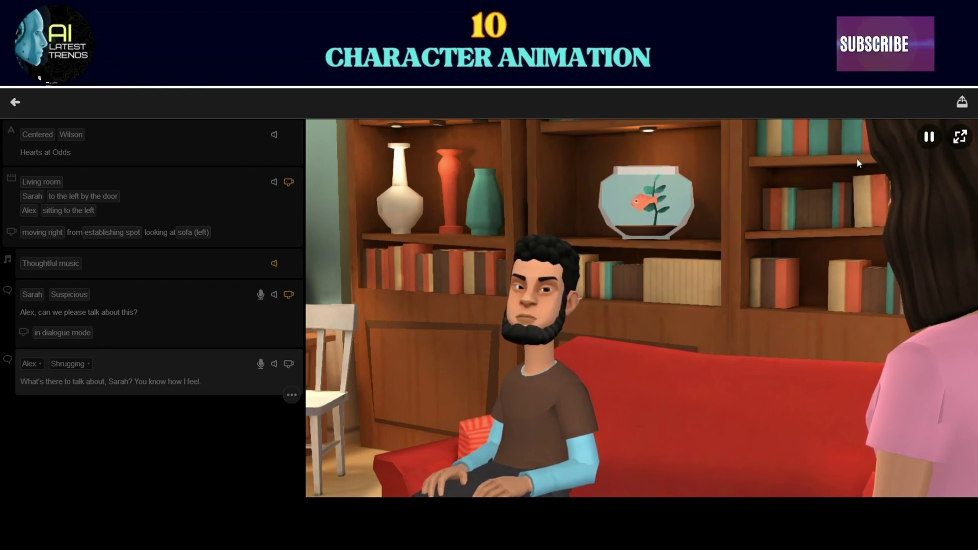
- Set the expression of Alex's first dialogue line to Afraid and preview the result
left_click(69, 364)
scroll(127, 266, "up", 2)
scroll(137, 266, "up", 8)
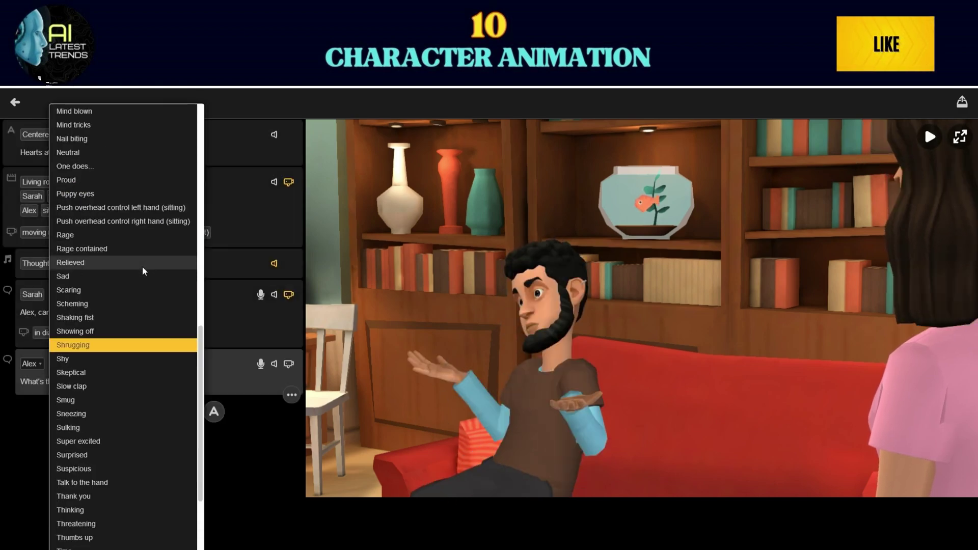
scroll(135, 263, "up", 6)
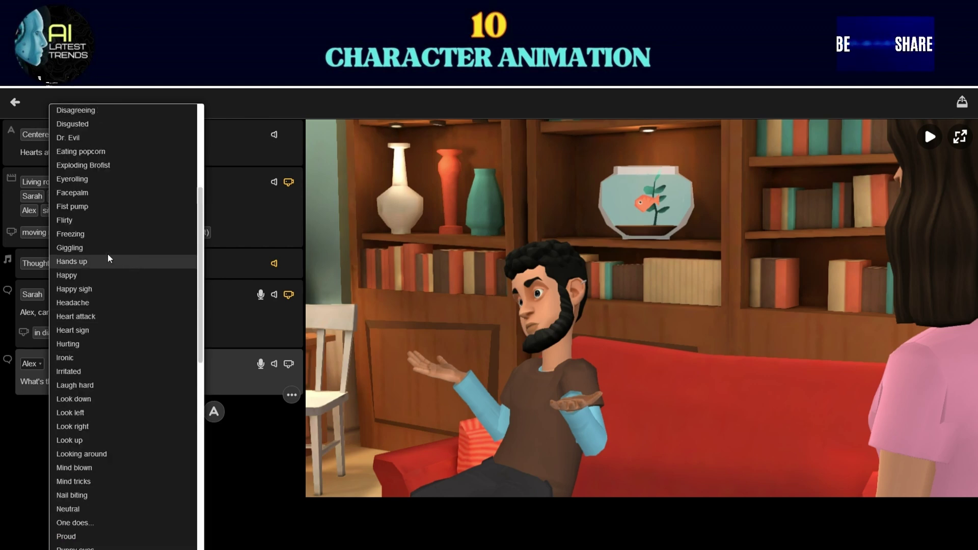
scroll(127, 217, "up", 1)
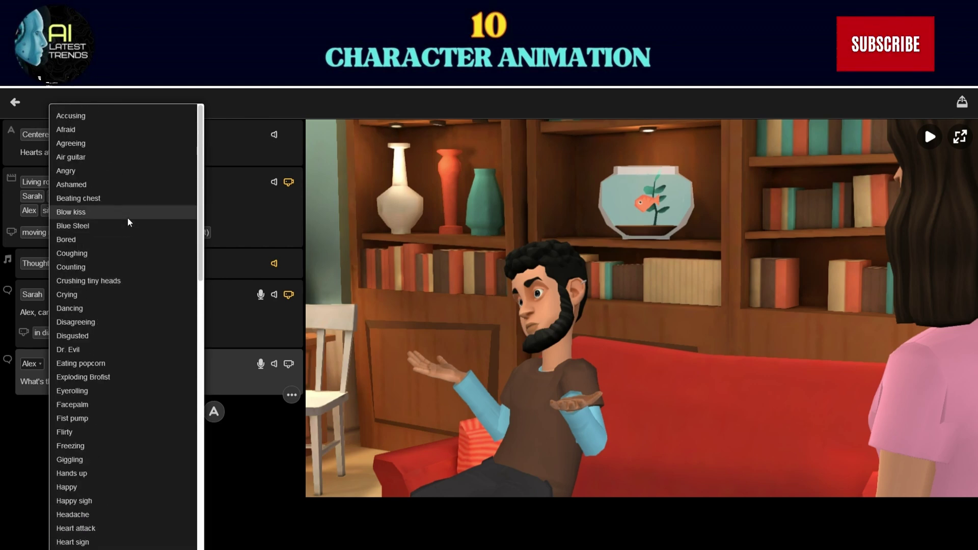
left_click(929, 137)
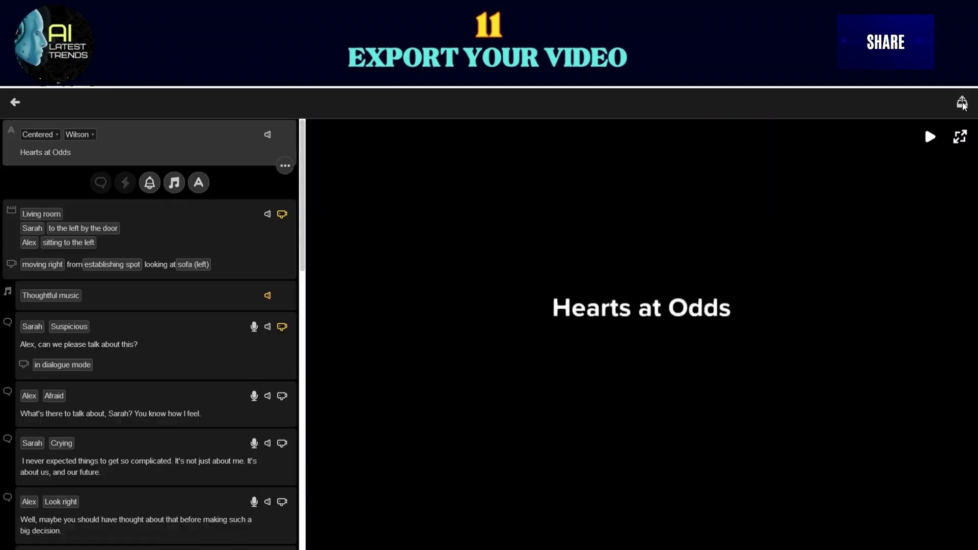
- Render the finished project as a 1080p video with embedded subtitles
left_click(962, 103)
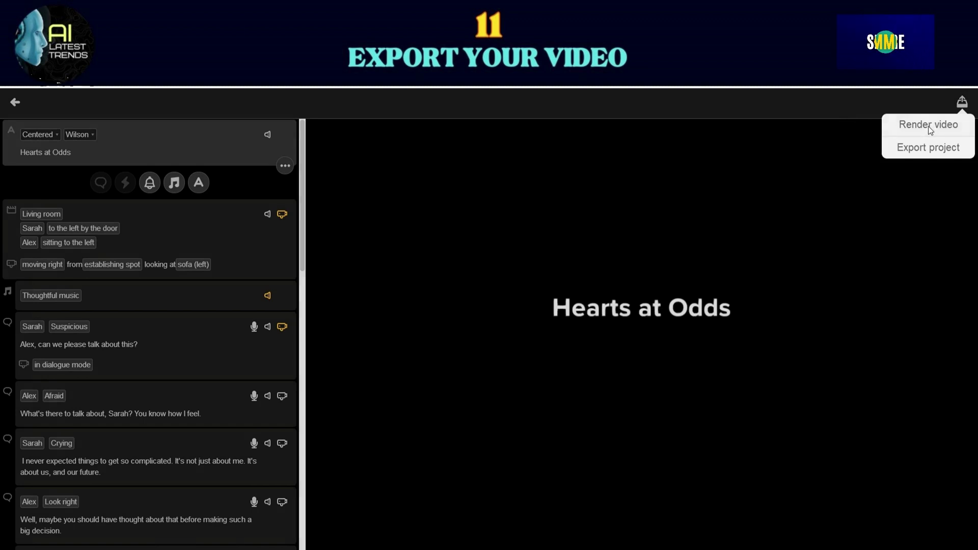
left_click(929, 129)
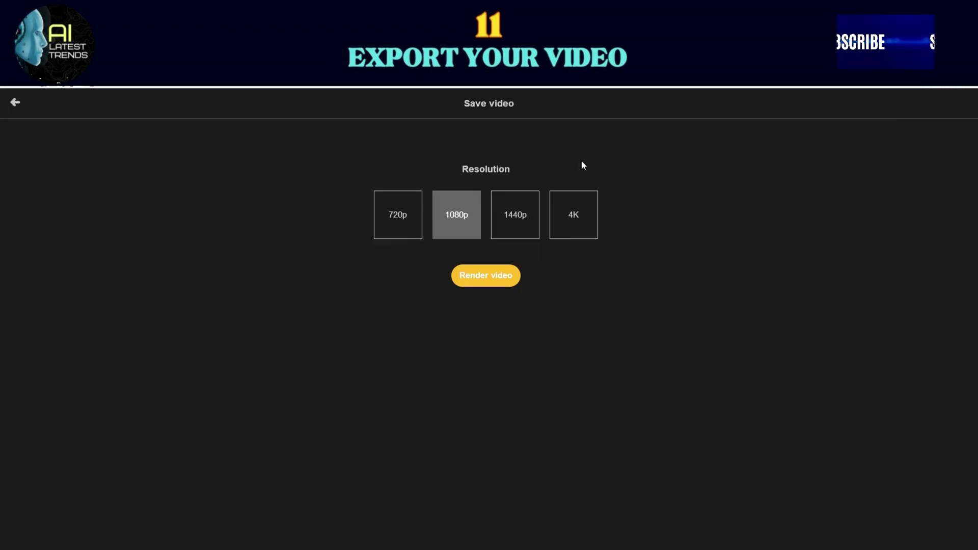
left_click(486, 275)
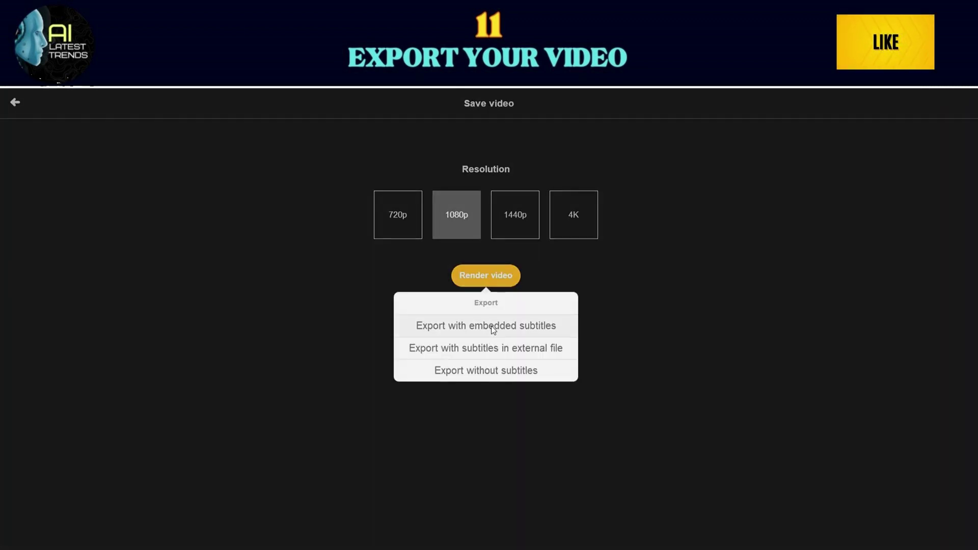
left_click(492, 326)
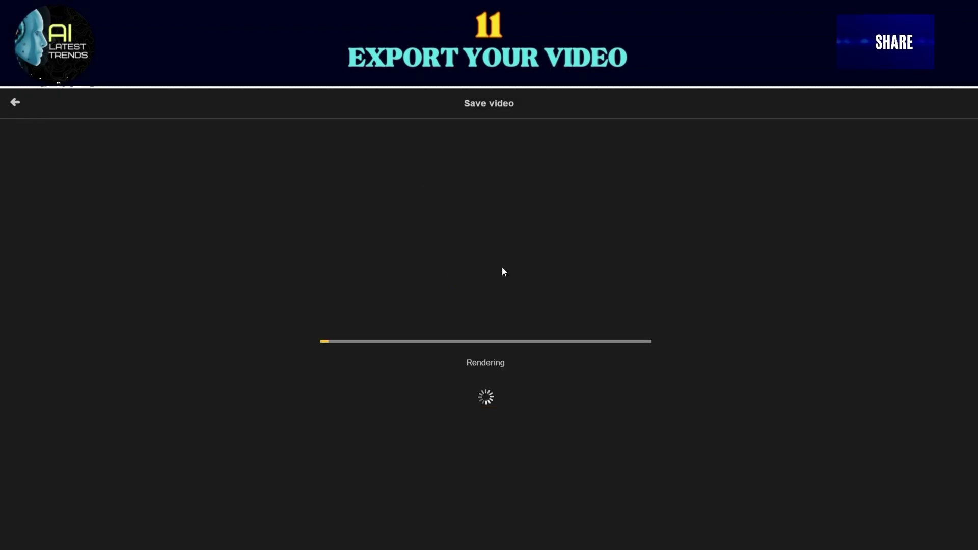